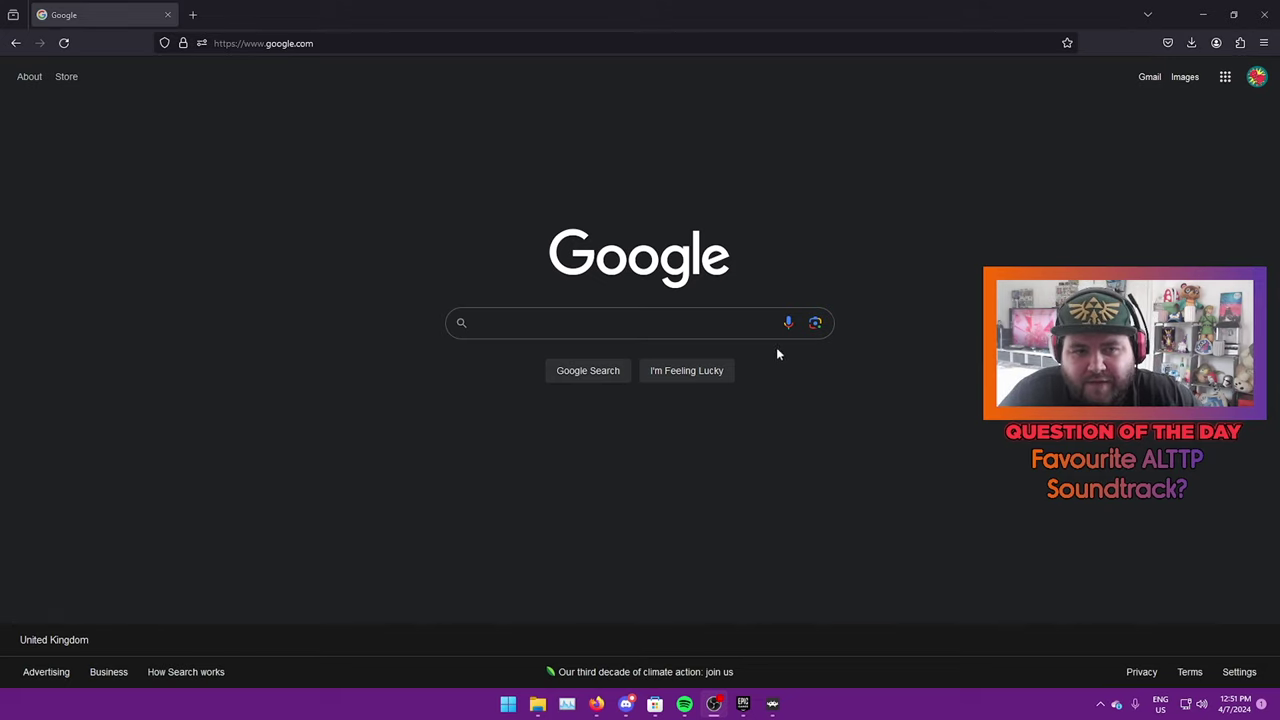
Search Google for "alttp randomizer" and open the ALttP Randomizer website
click(715, 320)
key(Down)
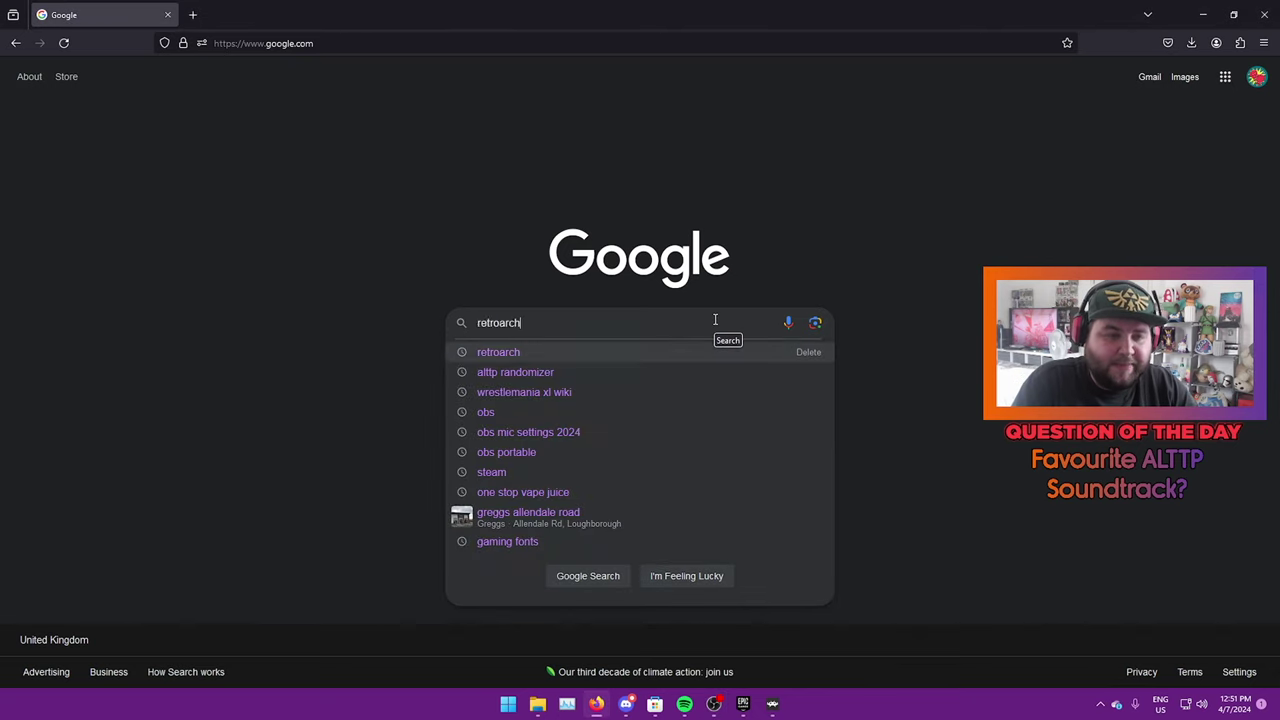
key(Down)
key(Return)
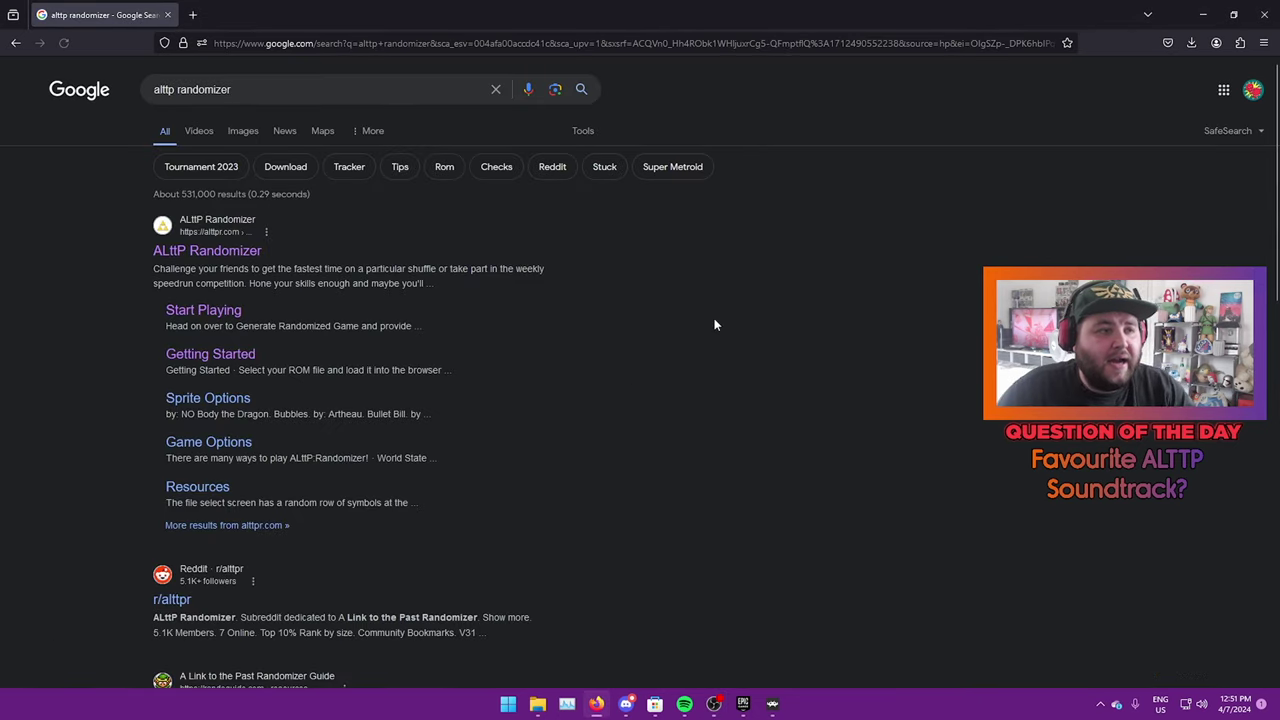
click(232, 256)
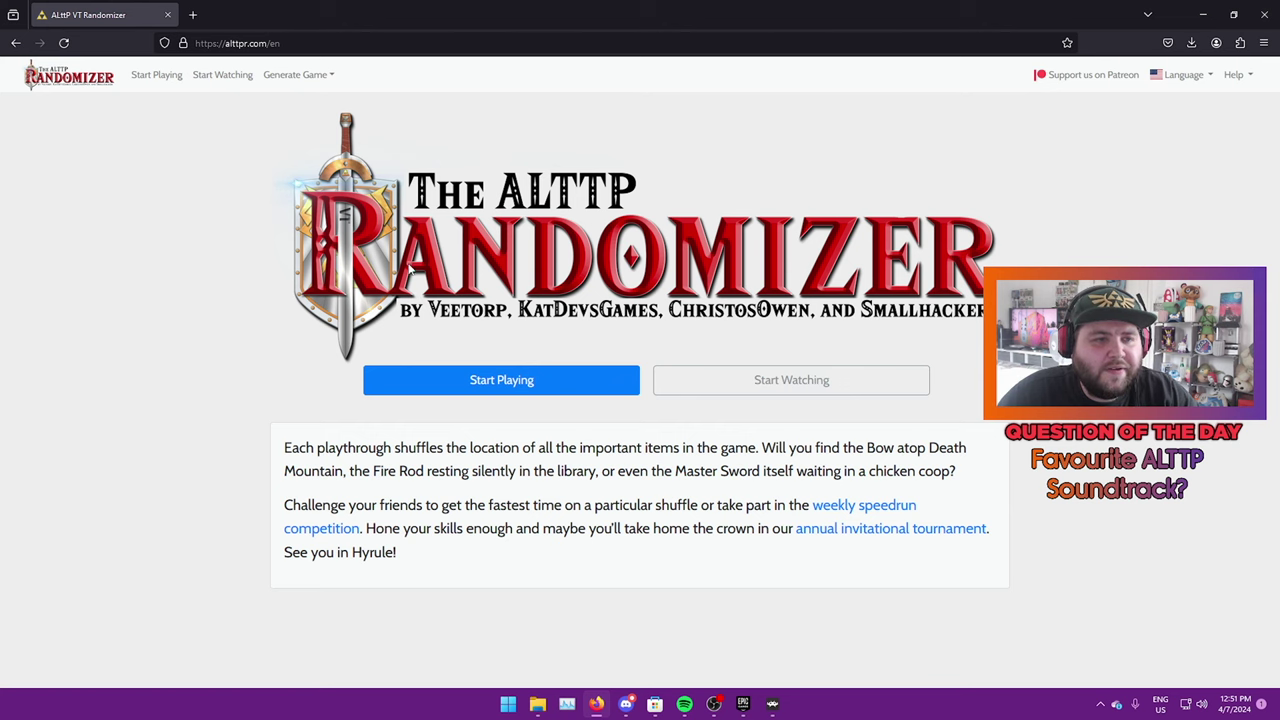
Open the getting-started guide, check which base ROM is required, and go to the Generate Randomized Game page
click(522, 378)
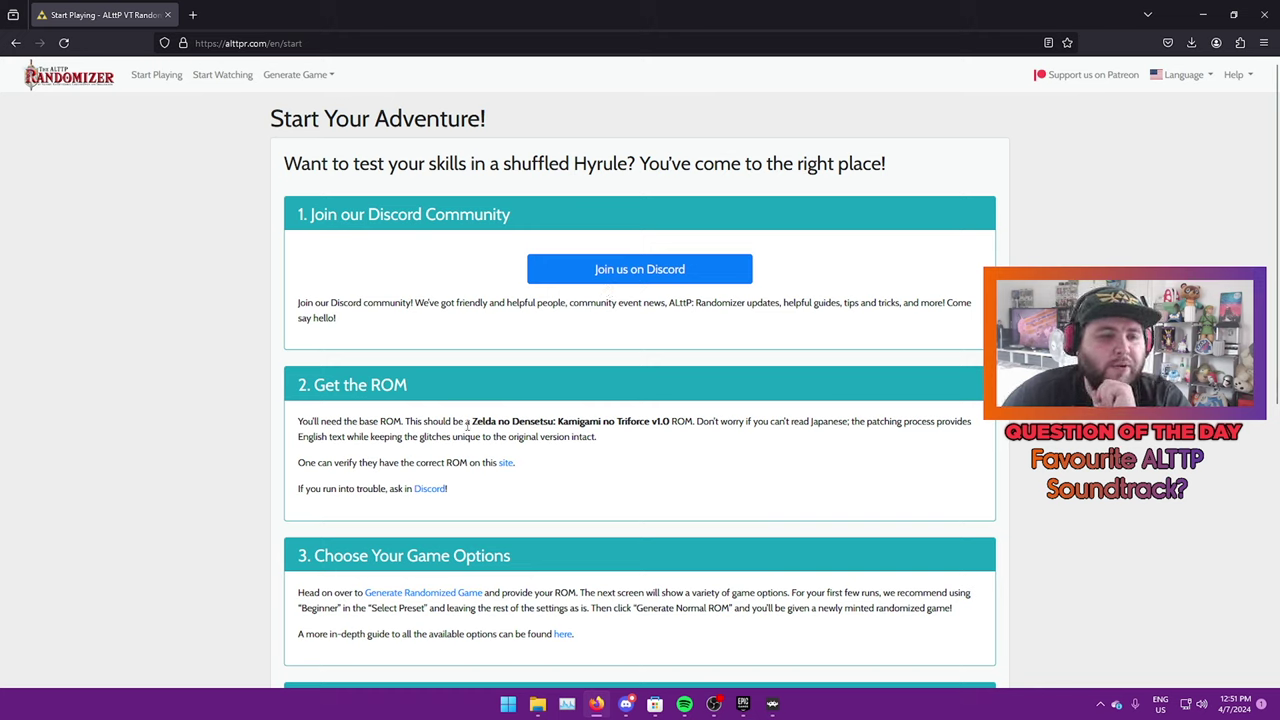
drag(471, 421, 670, 421)
click(700, 457)
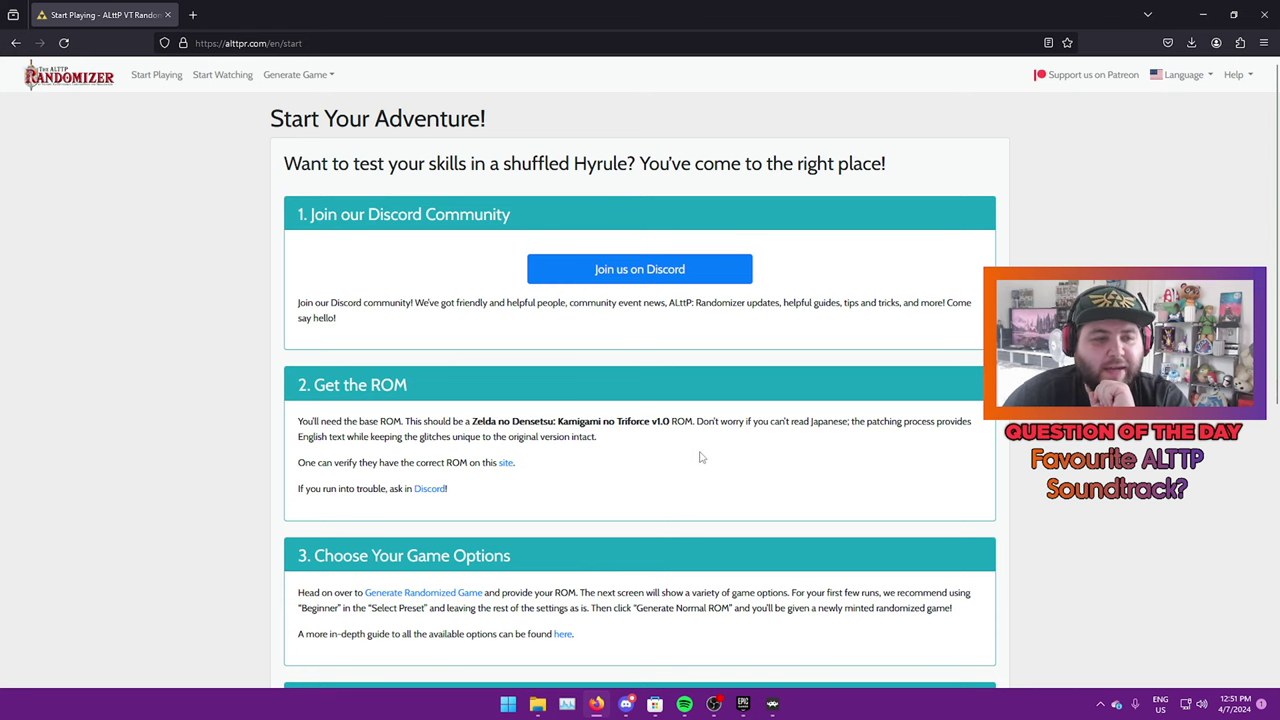
scroll(630, 421, down, 3)
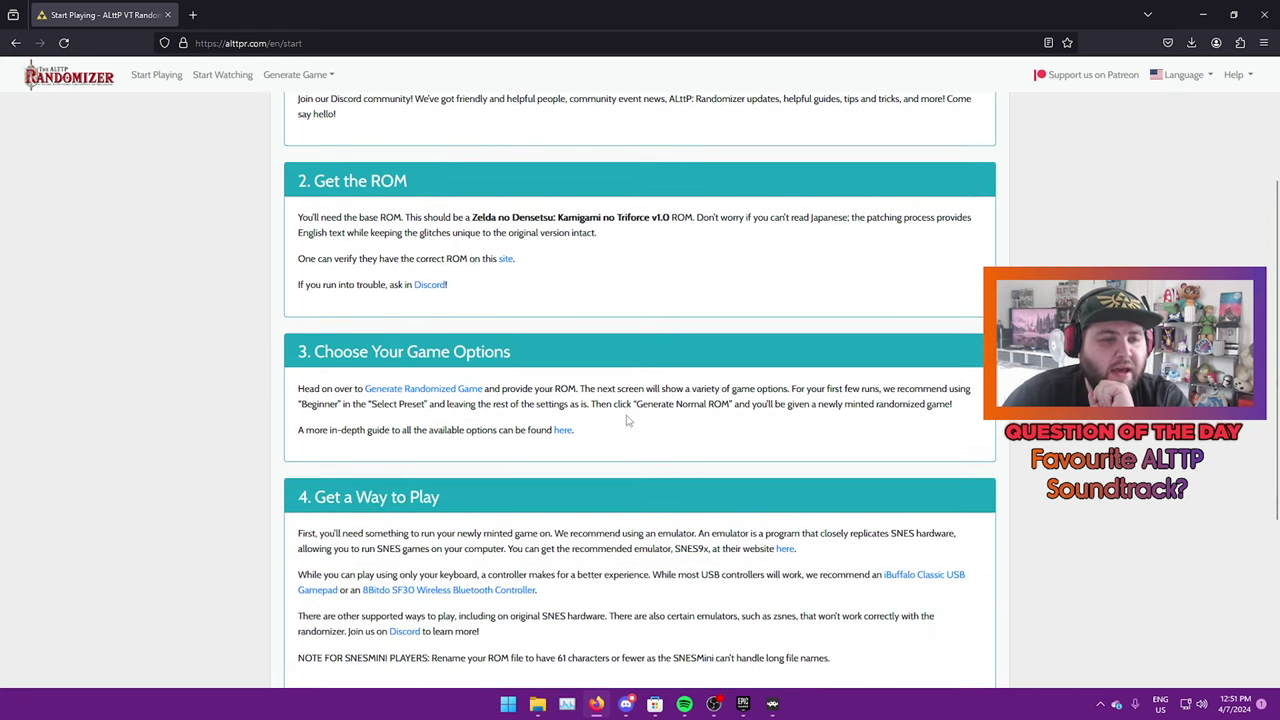
click(424, 392)
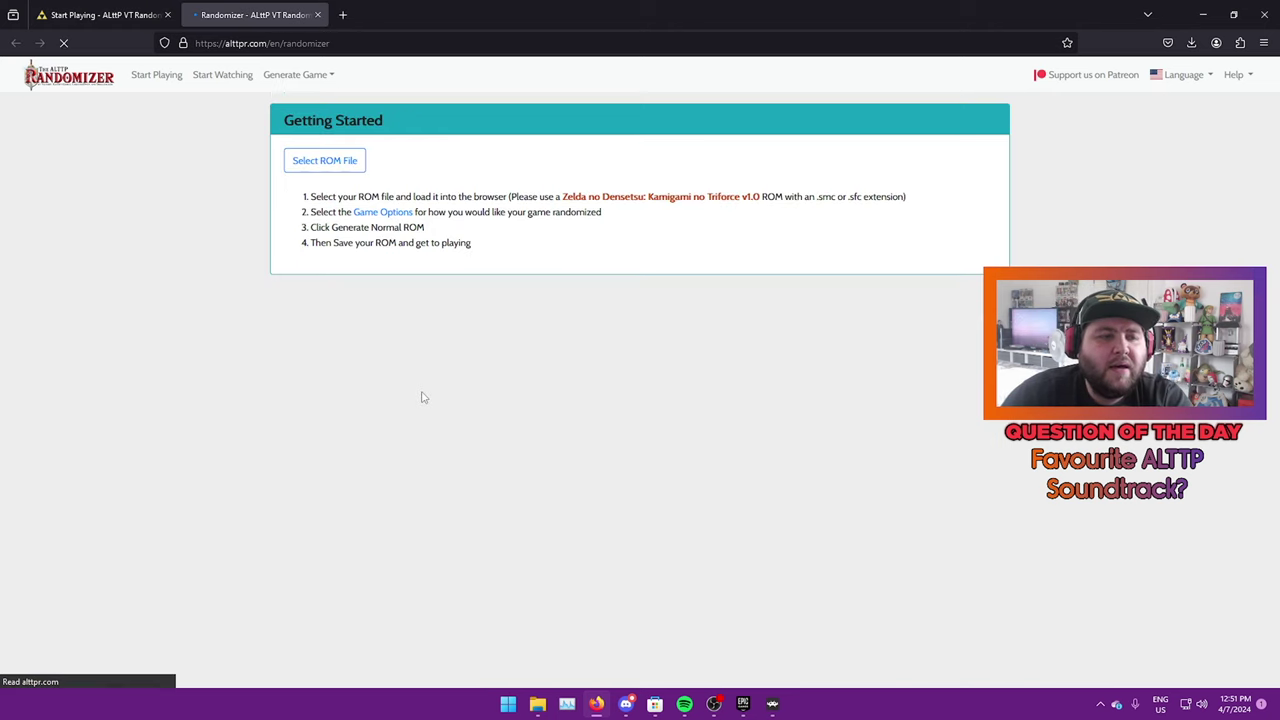
Load the base ROM file from the Documents > Emulation > Randomizers > Zelda > A Link To The Past folder
click(324, 160)
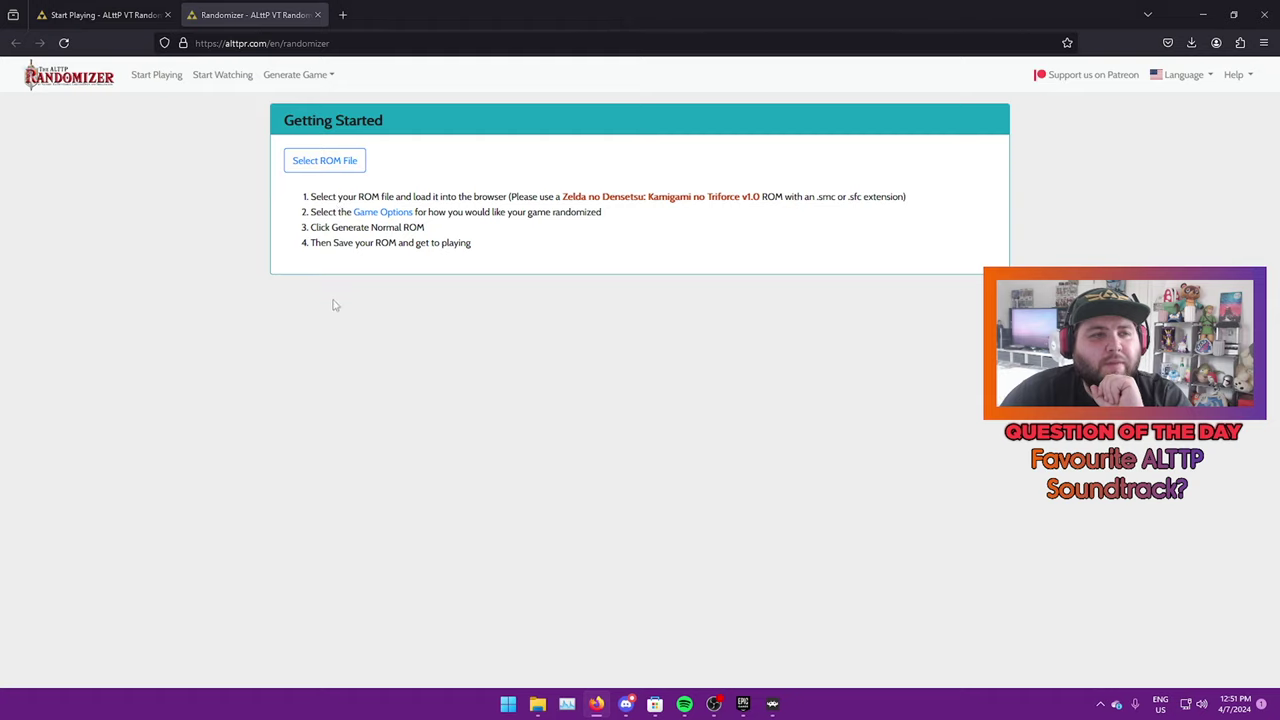
click(60, 186)
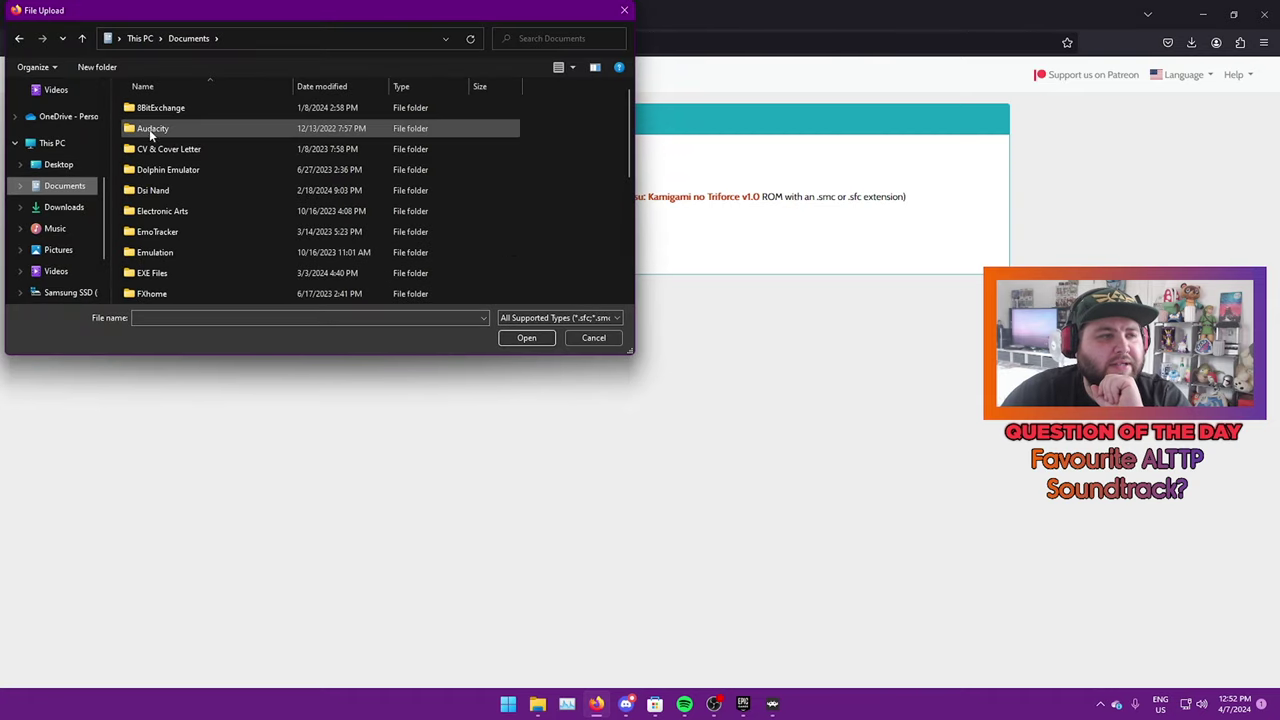
double_click(166, 251)
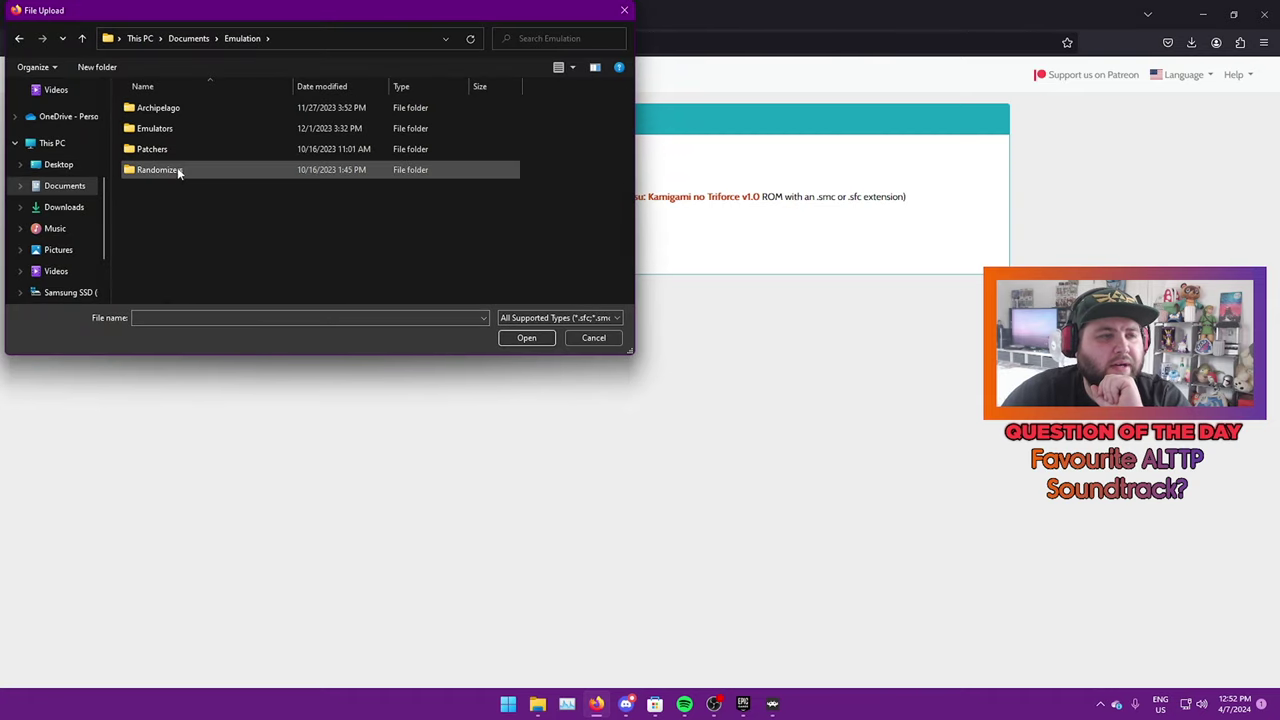
double_click(176, 170)
double_click(162, 275)
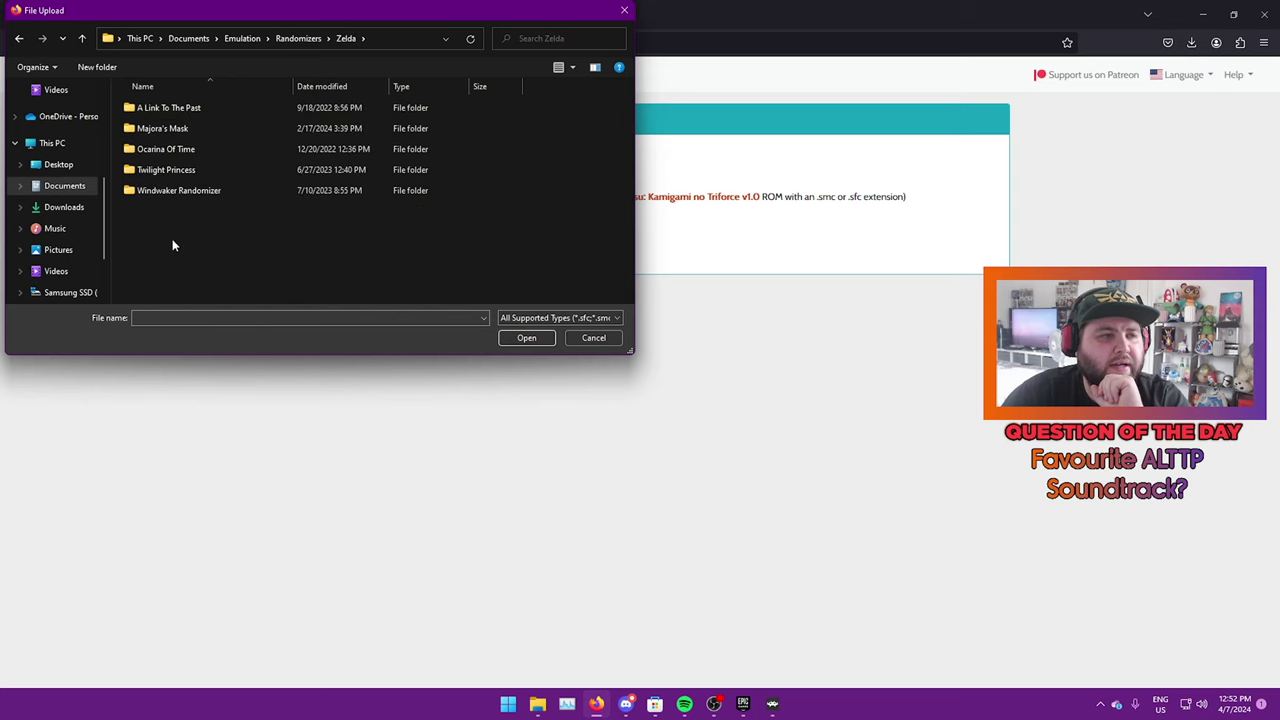
double_click(179, 110)
double_click(179, 110)
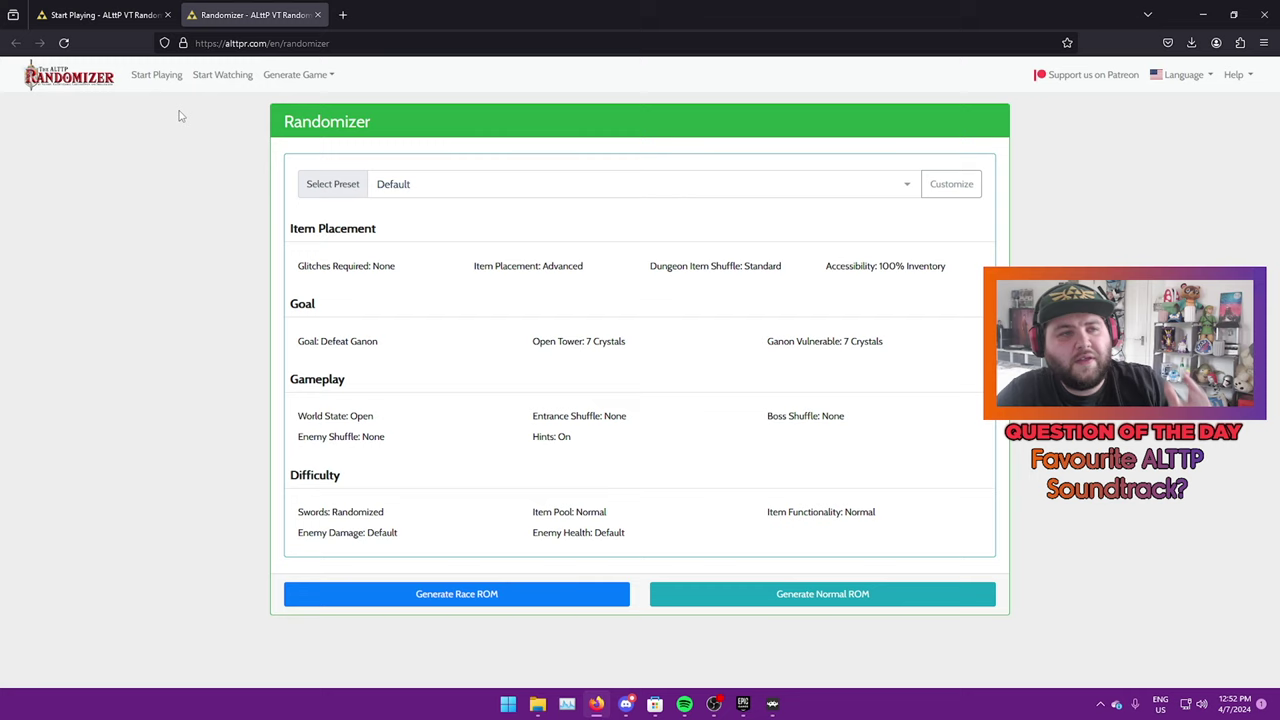
Choose the Beginner preset and review its goal, crystal requirement and sword settings
click(456, 186)
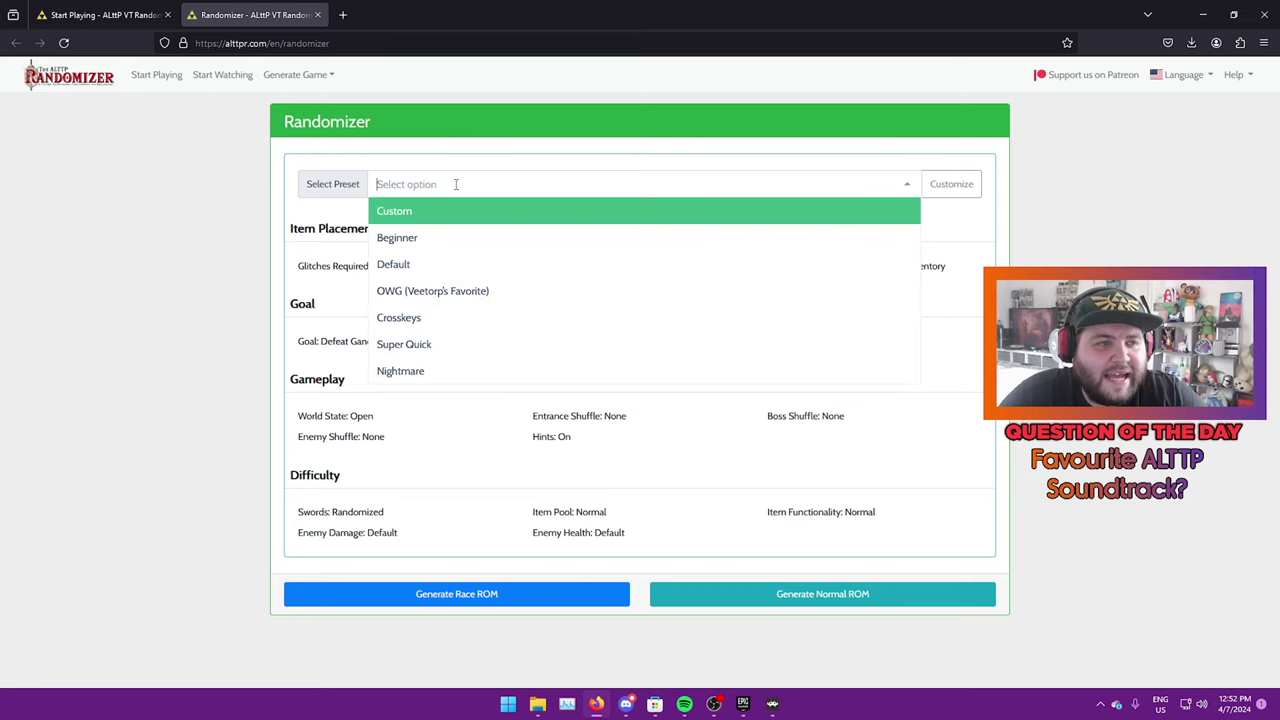
click(443, 238)
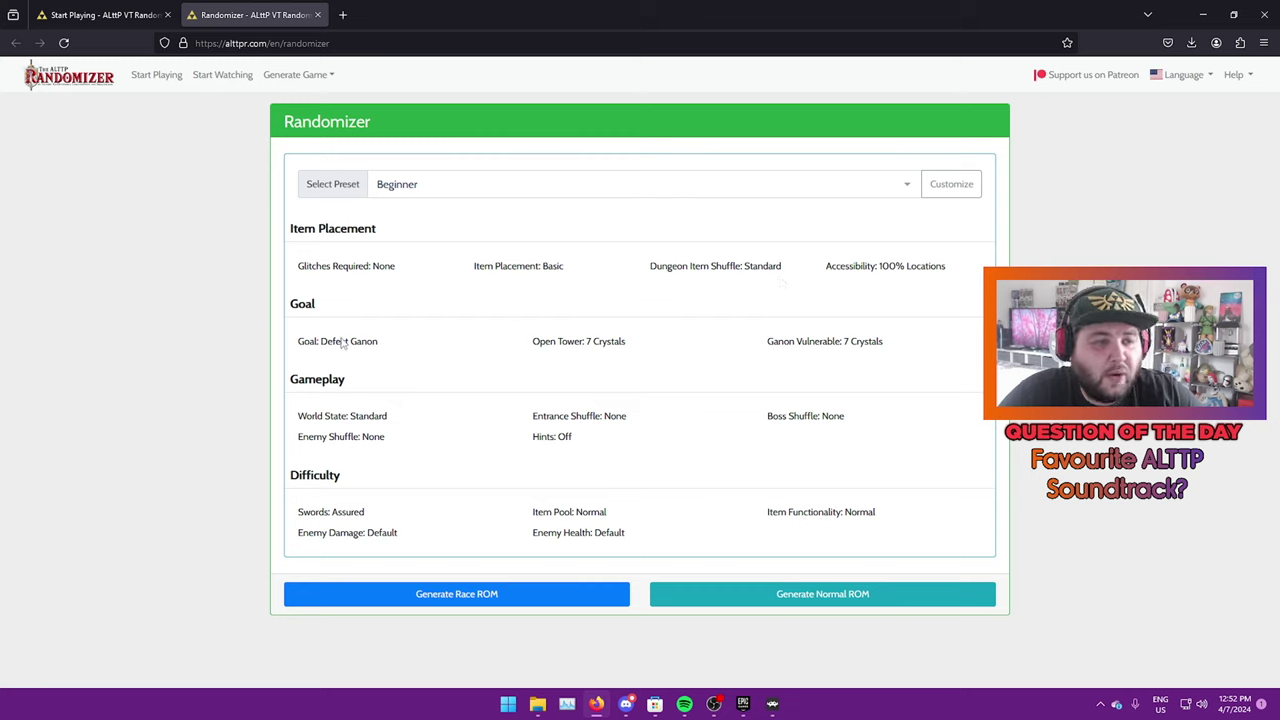
drag(348, 341, 400, 343)
drag(591, 341, 659, 349)
drag(843, 341, 893, 355)
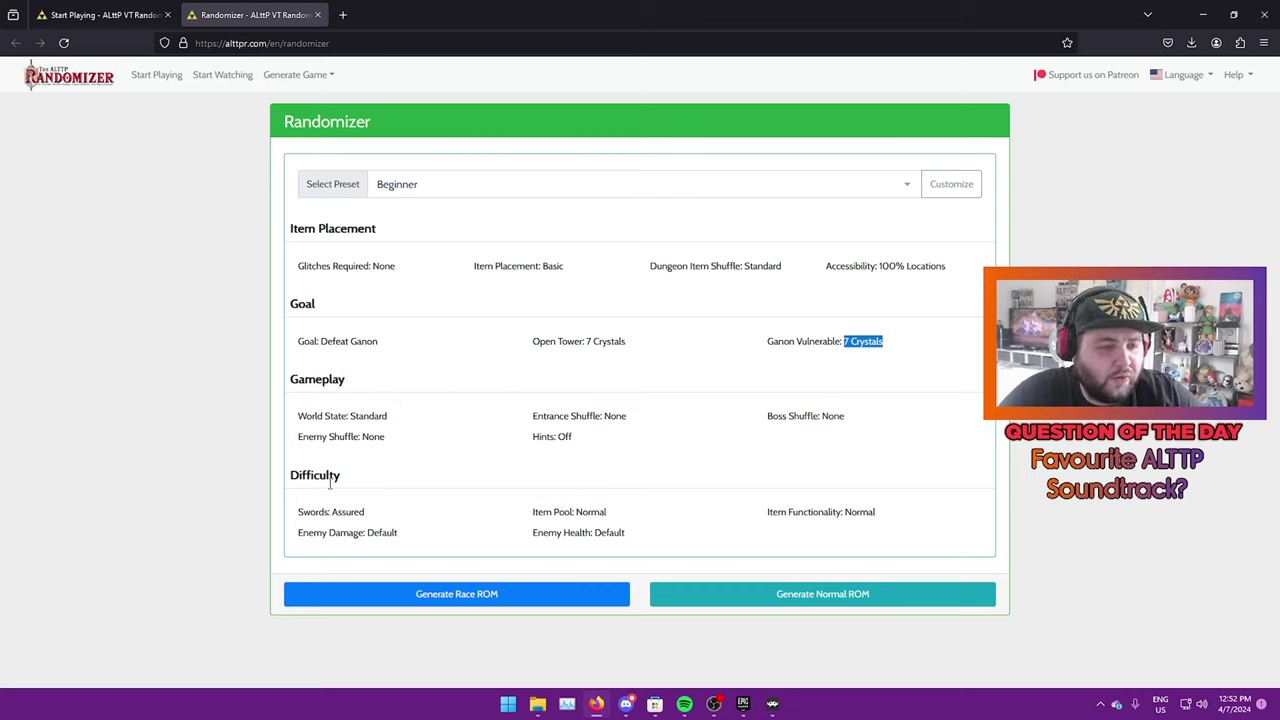
drag(331, 512, 441, 522)
click(442, 521)
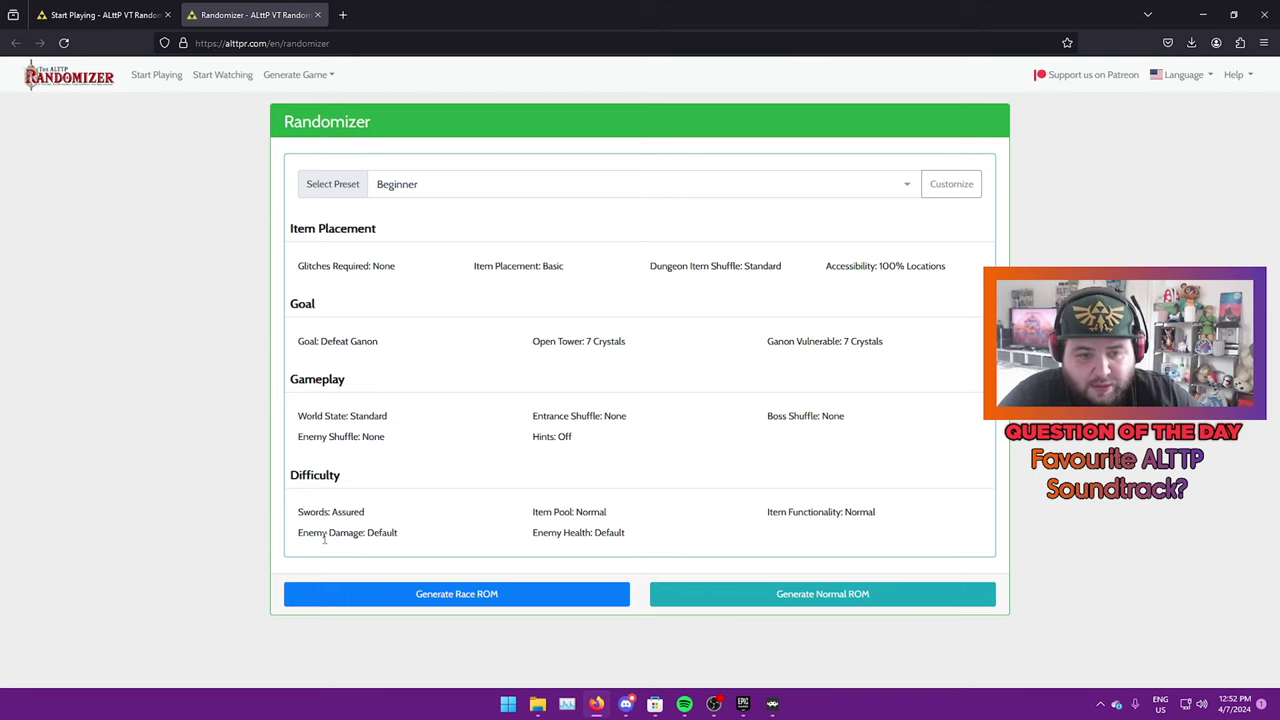
Generate a normal ROM, save its spoiler log and open the downloaded log file in Notepad
click(740, 594)
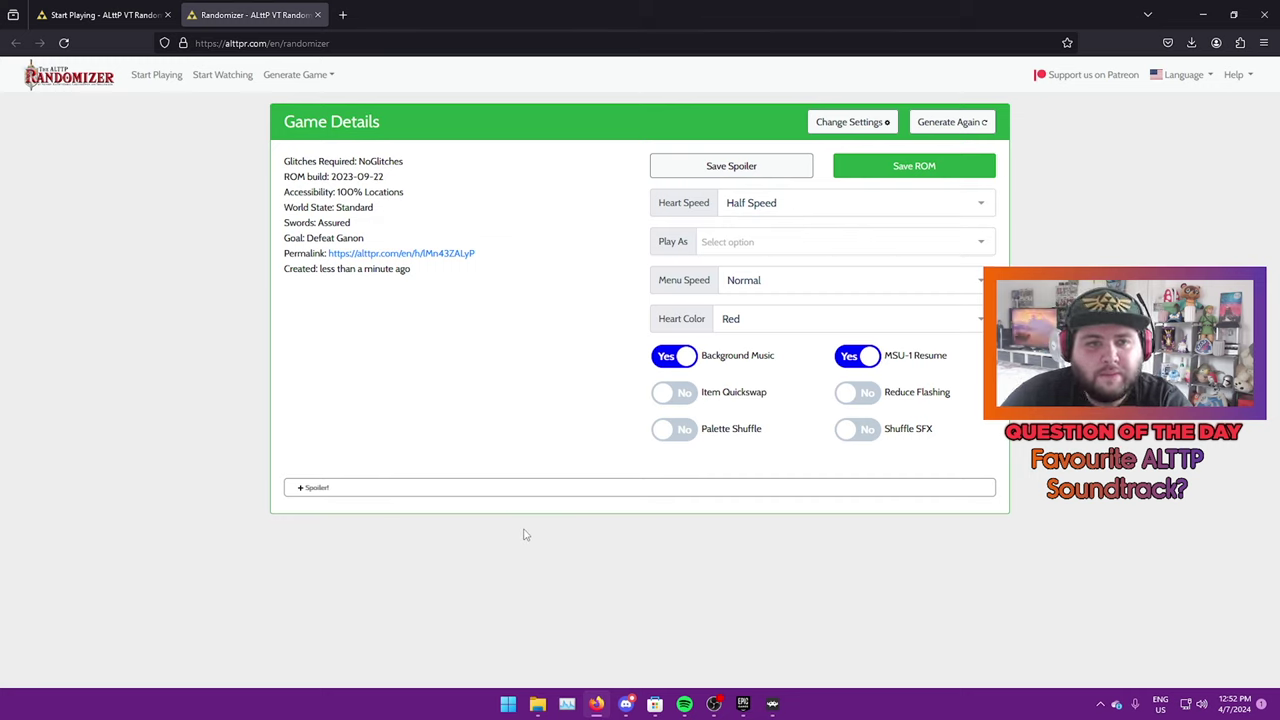
click(716, 180)
click(960, 76)
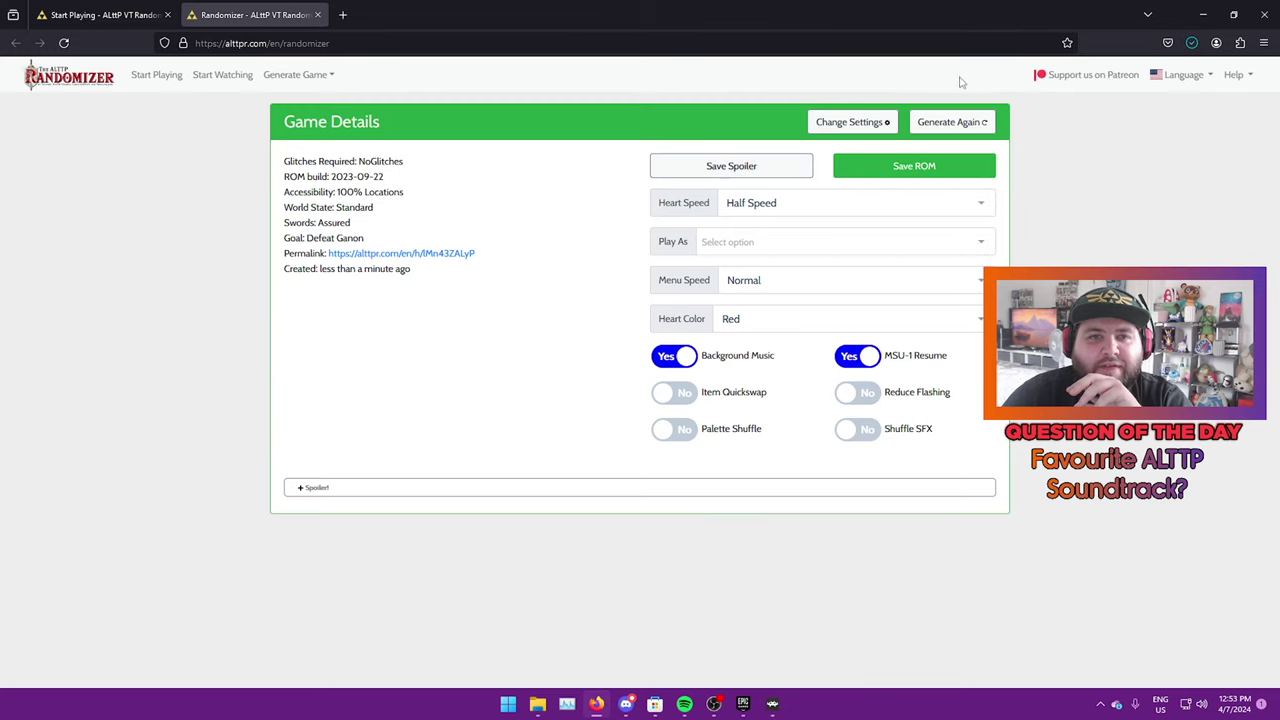
Examine the item locations in the spoiler log, including the Hookshot Cave, Chest Game and Purple Chest entries, and close it
scroll(434, 354, down, 20)
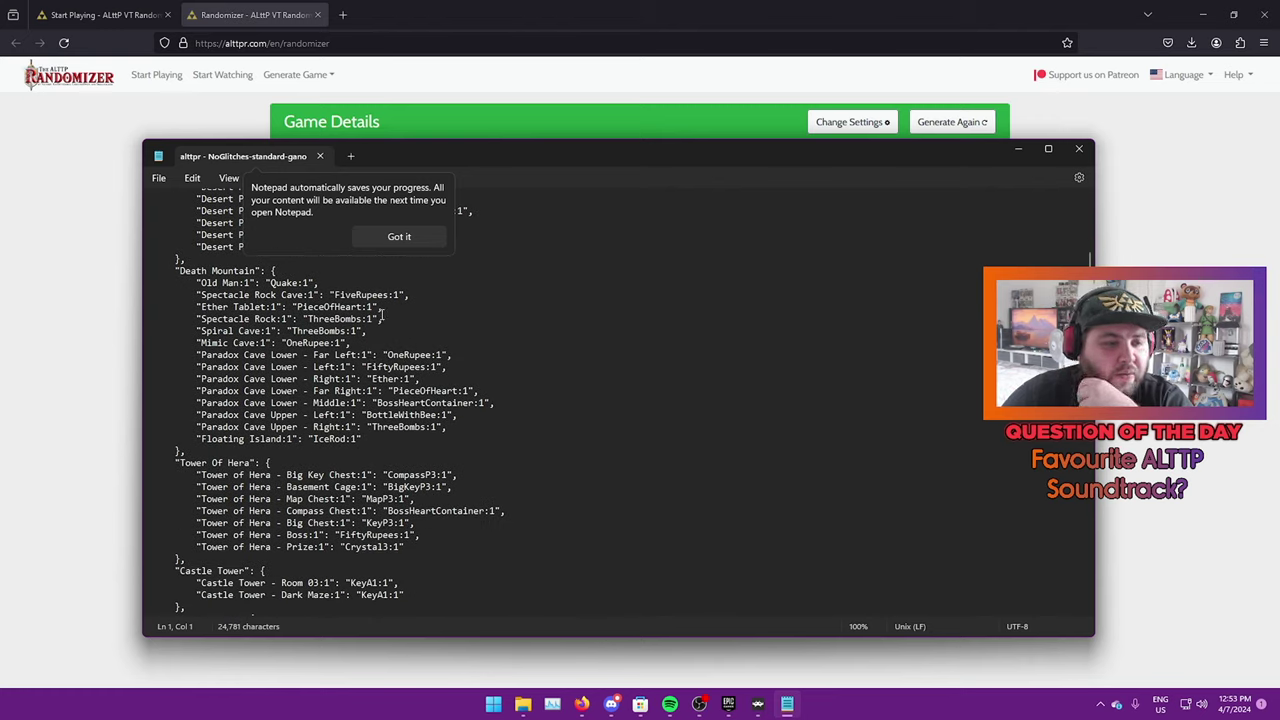
scroll(381, 318, down, 4)
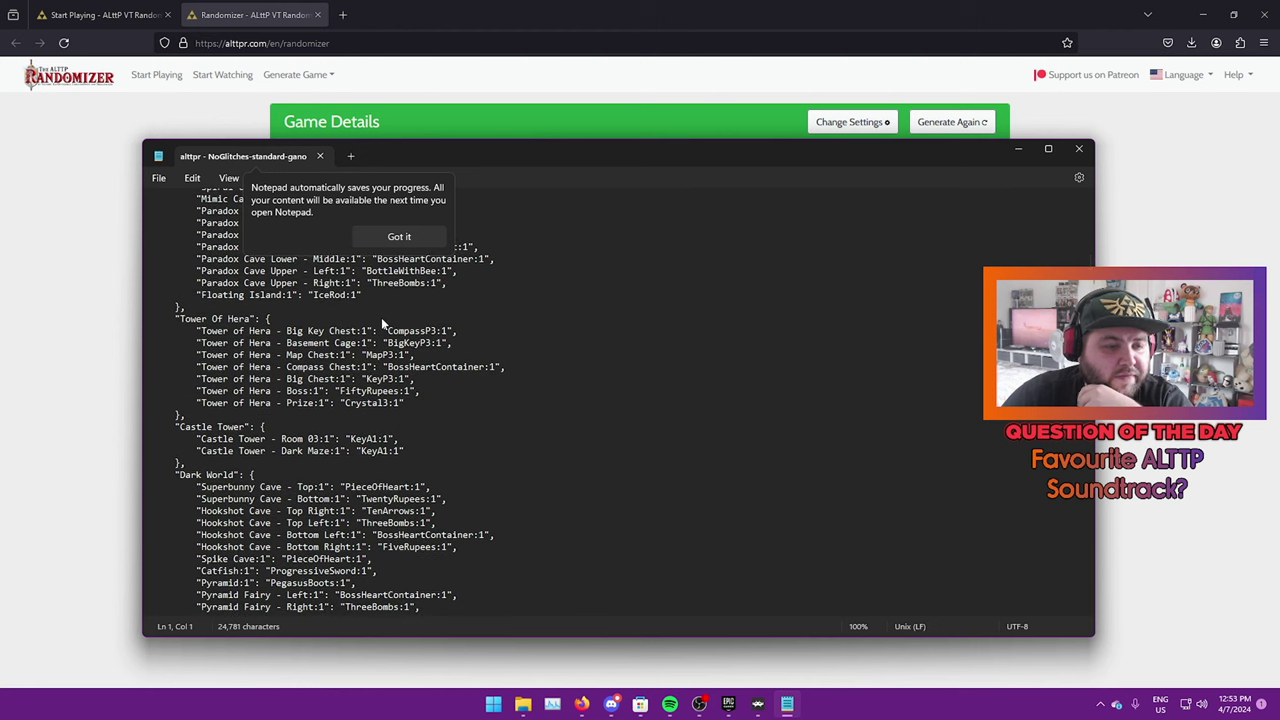
scroll(379, 340, down, 2)
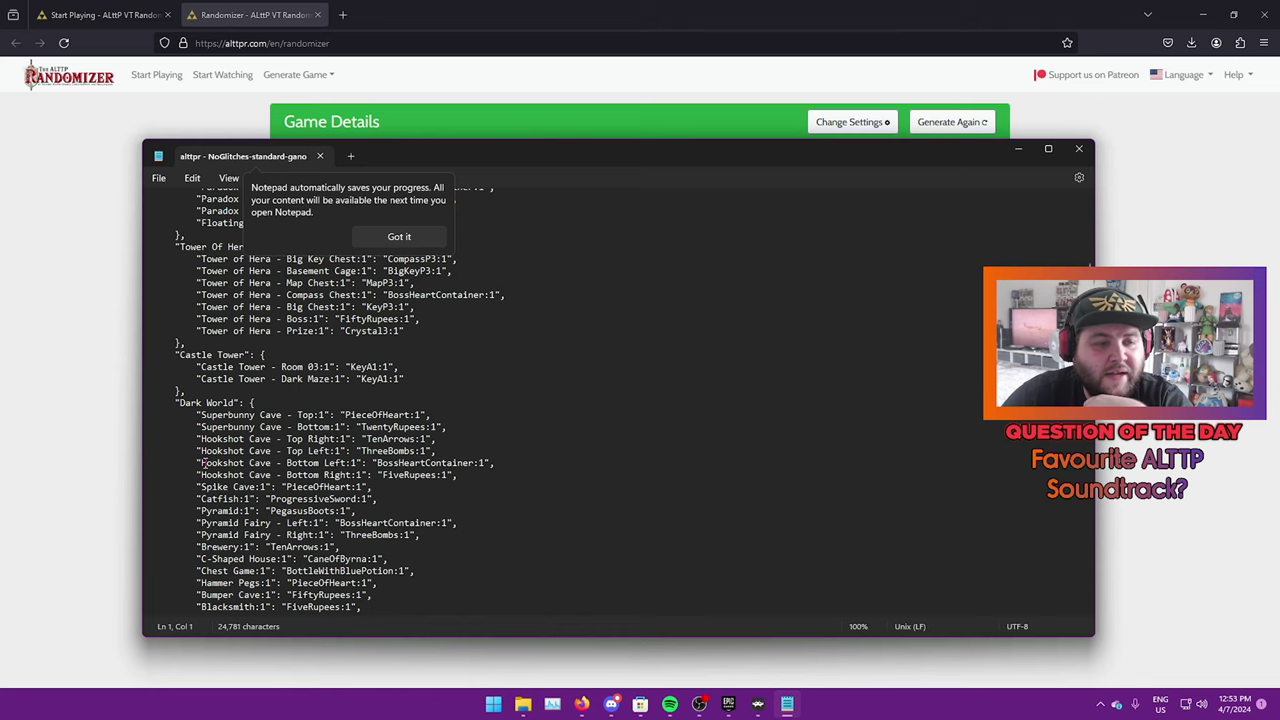
drag(199, 463, 482, 474)
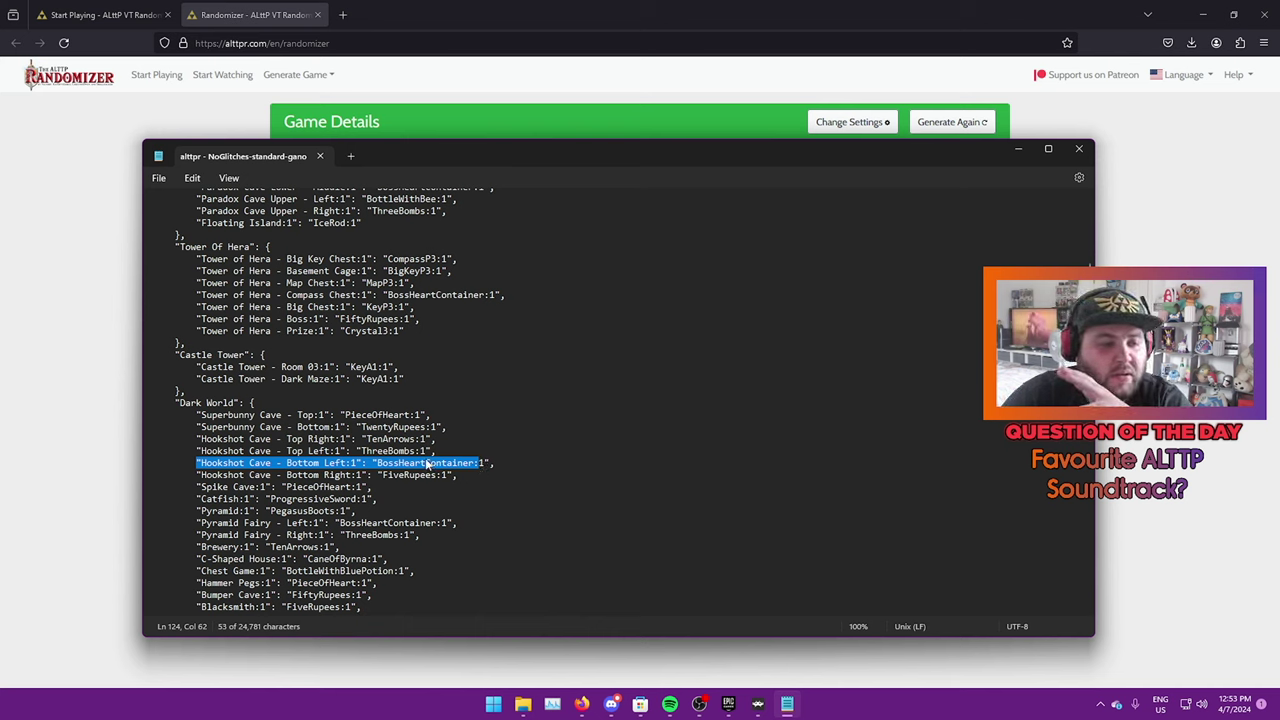
scroll(427, 464, down, 1)
drag(198, 535, 390, 538)
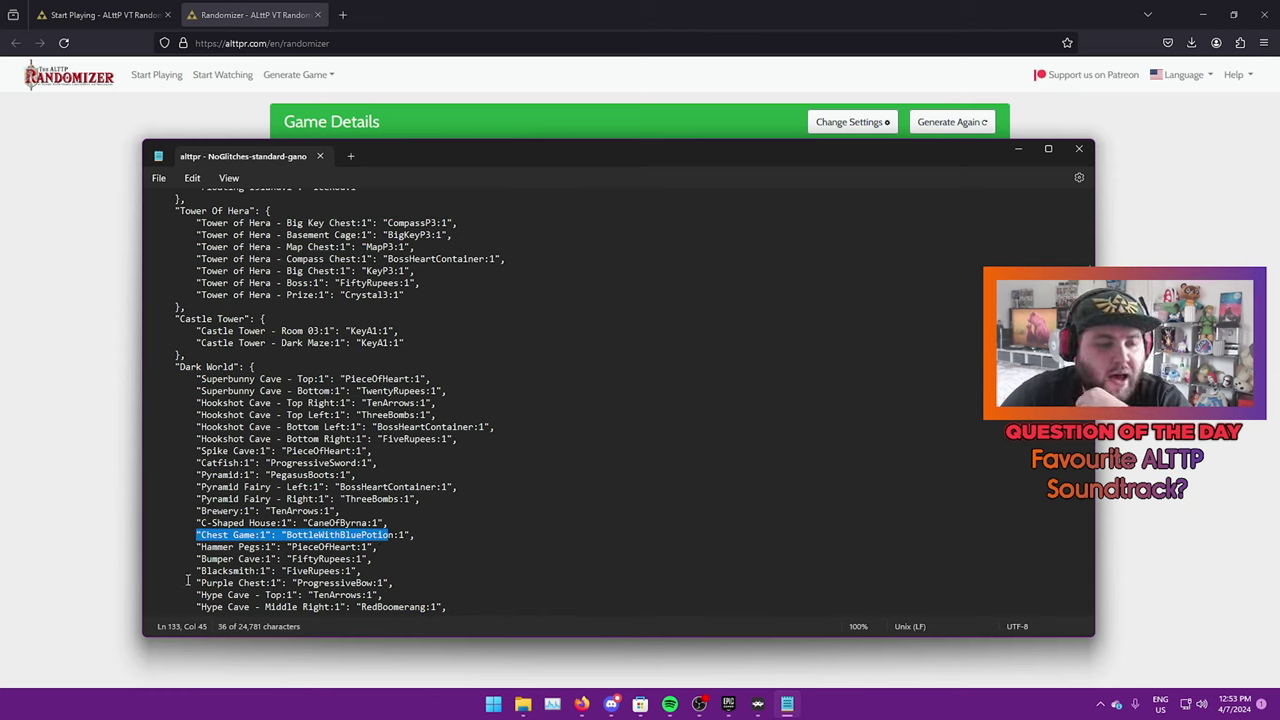
drag(197, 583, 386, 587)
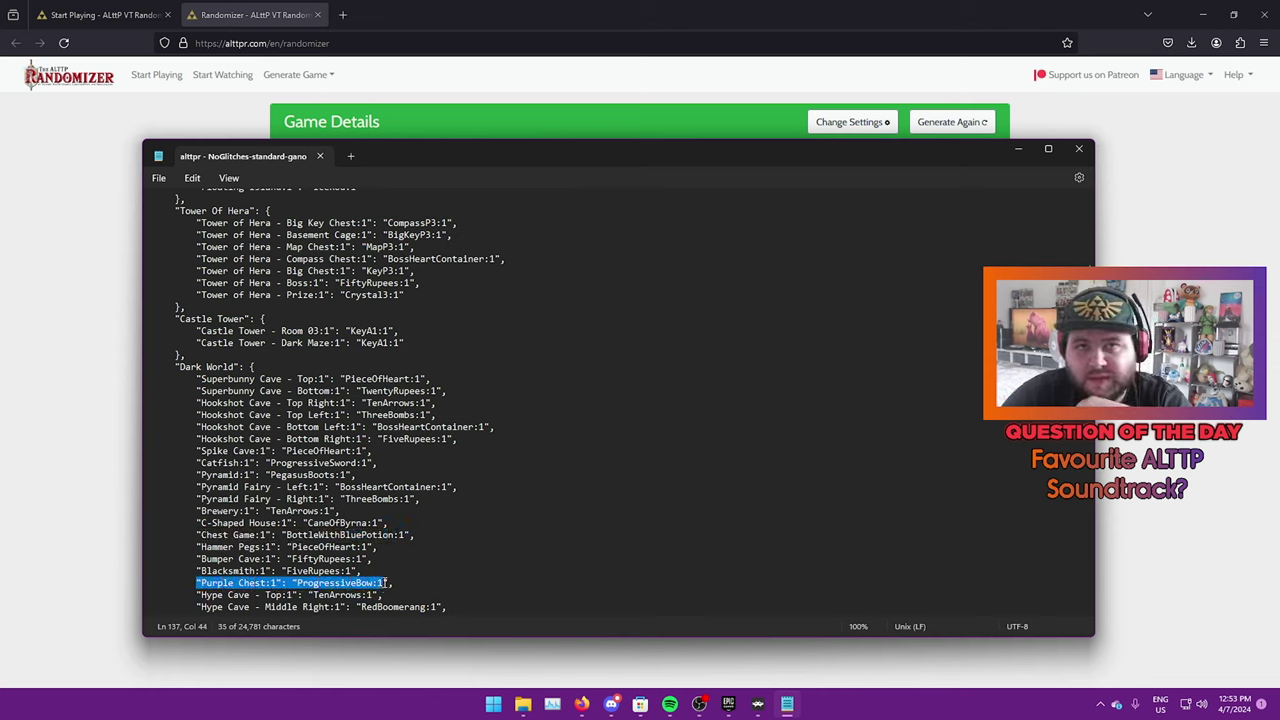
click(1079, 148)
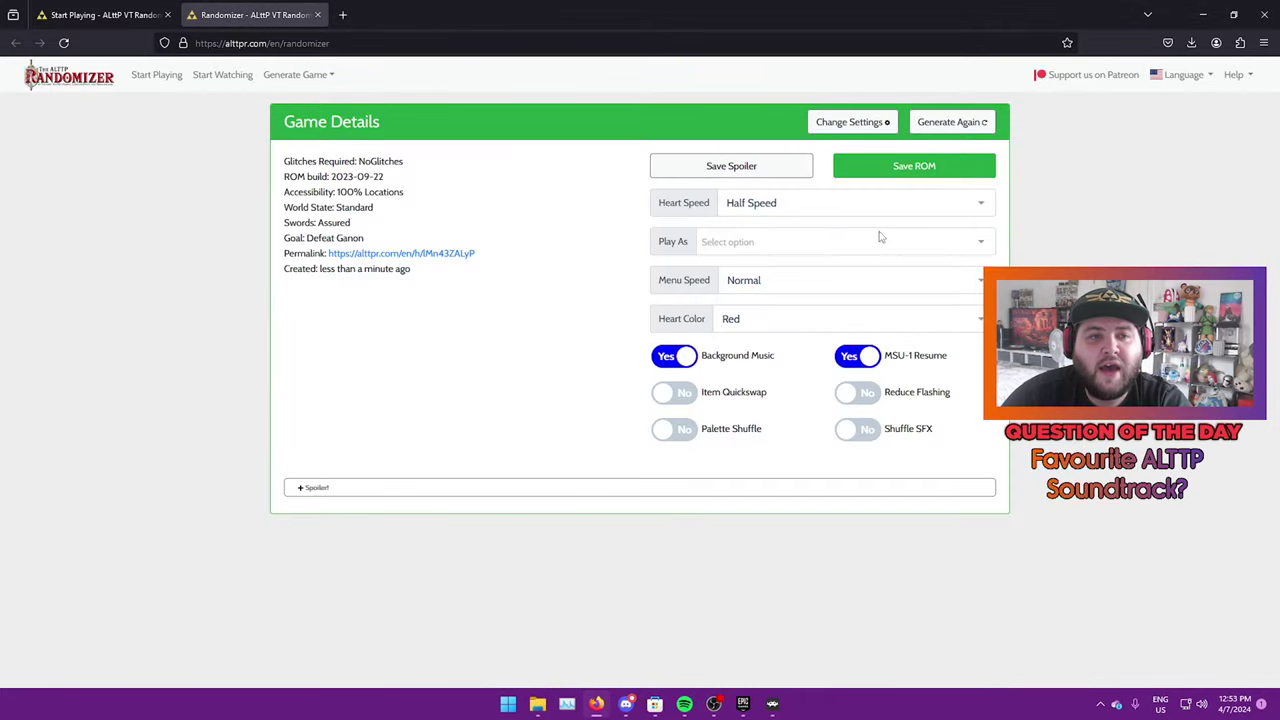
Set the heart speed to Half Speed for the generated game
click(812, 205)
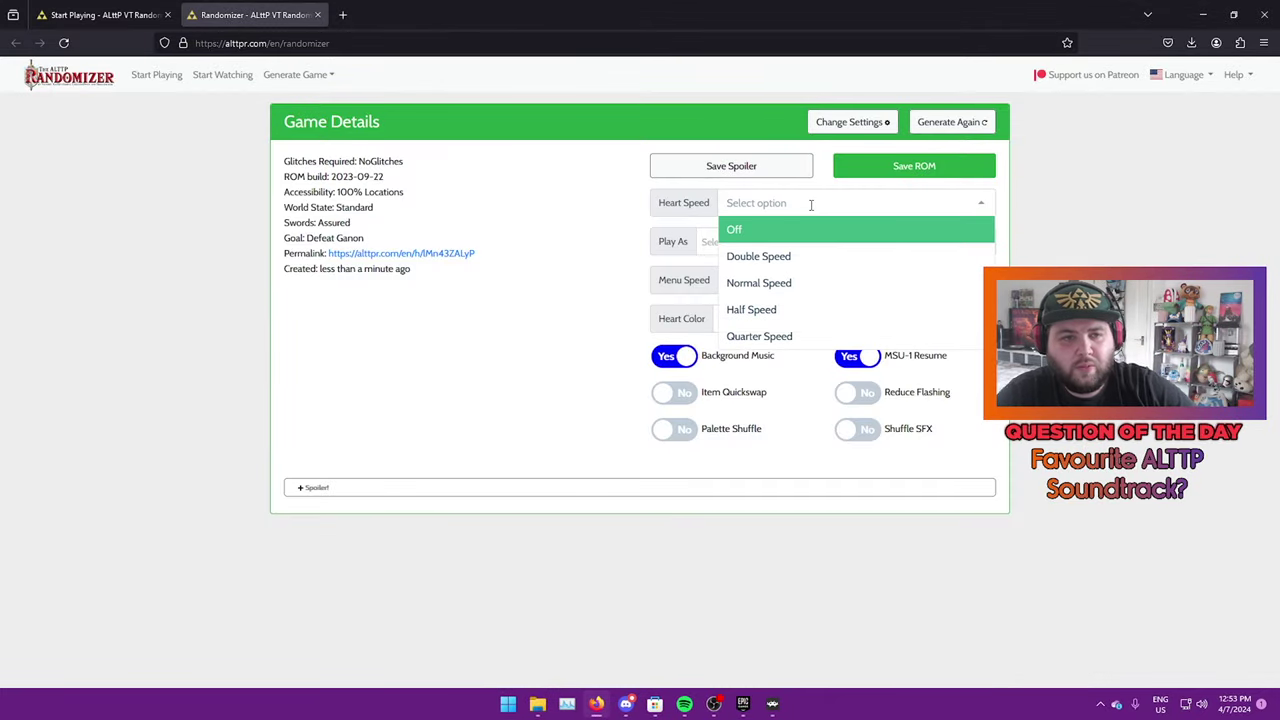
key(Down)
key(Down)
key(Down)
key(Return)
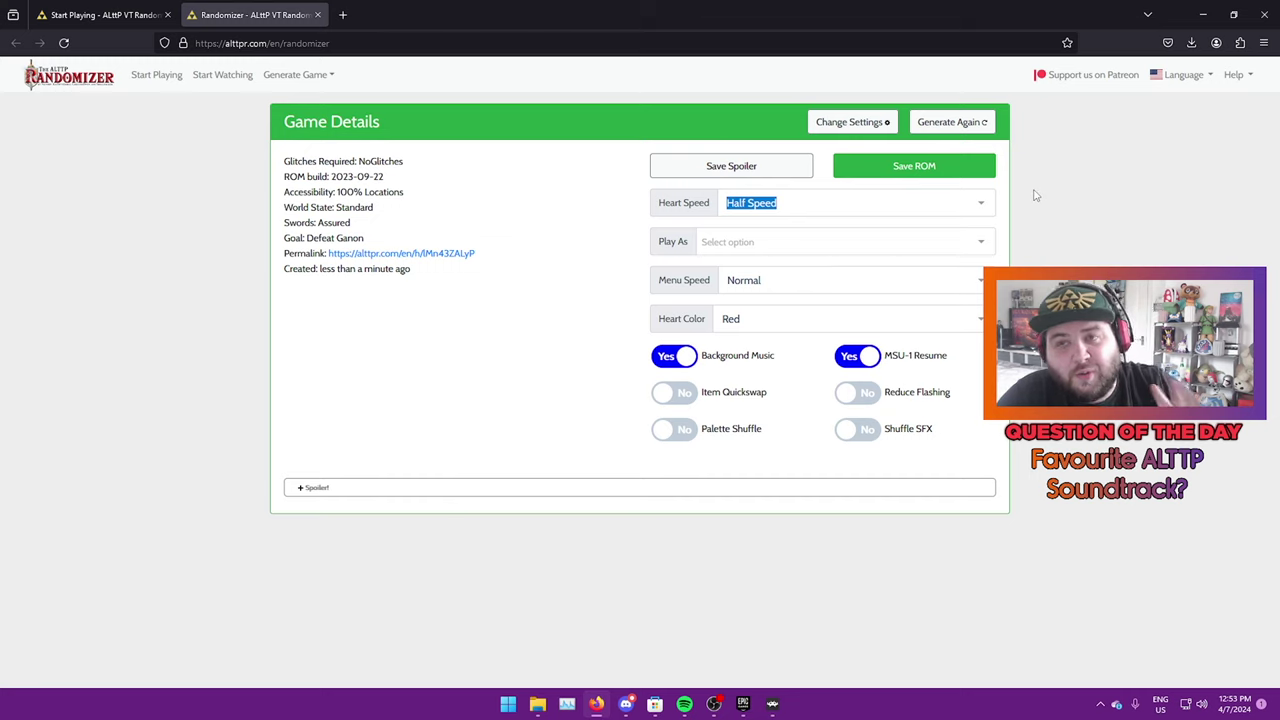
Browse the Play As character sprites and choose Homer Simpson for the generated game
click(812, 242)
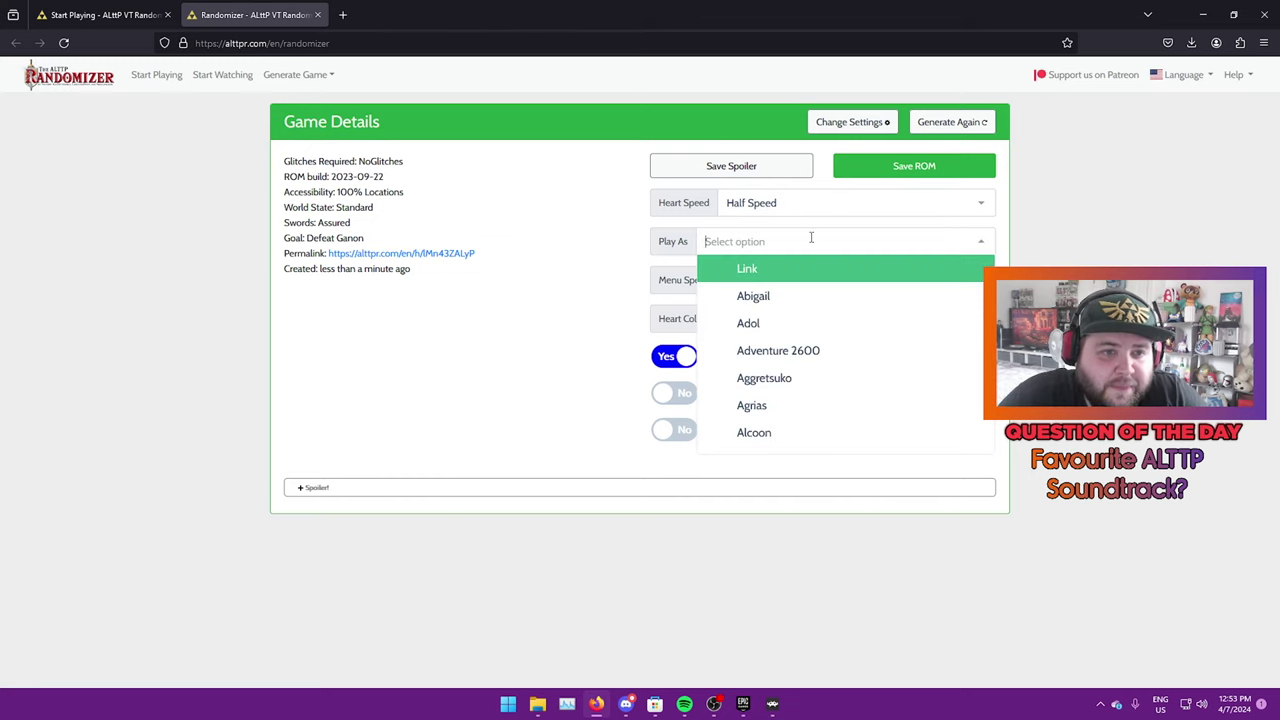
scroll(793, 345, down, 3)
scroll(793, 345, down, 2)
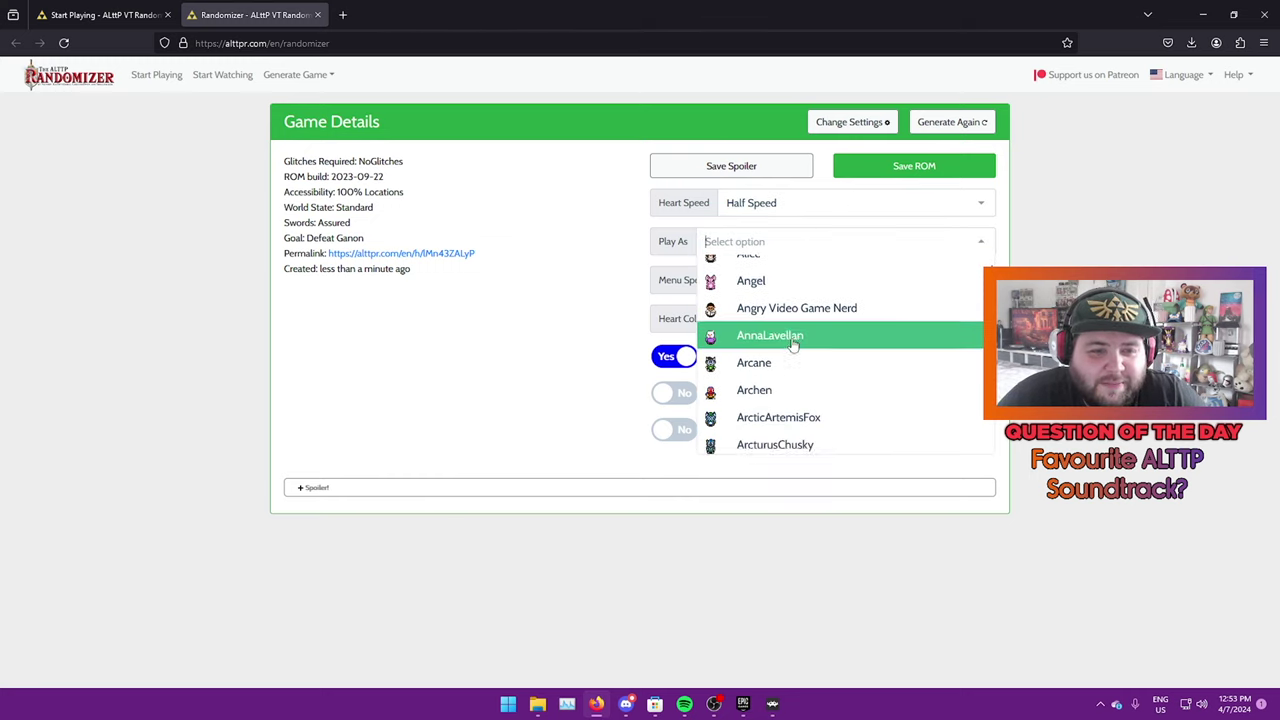
scroll(793, 345, up, 2)
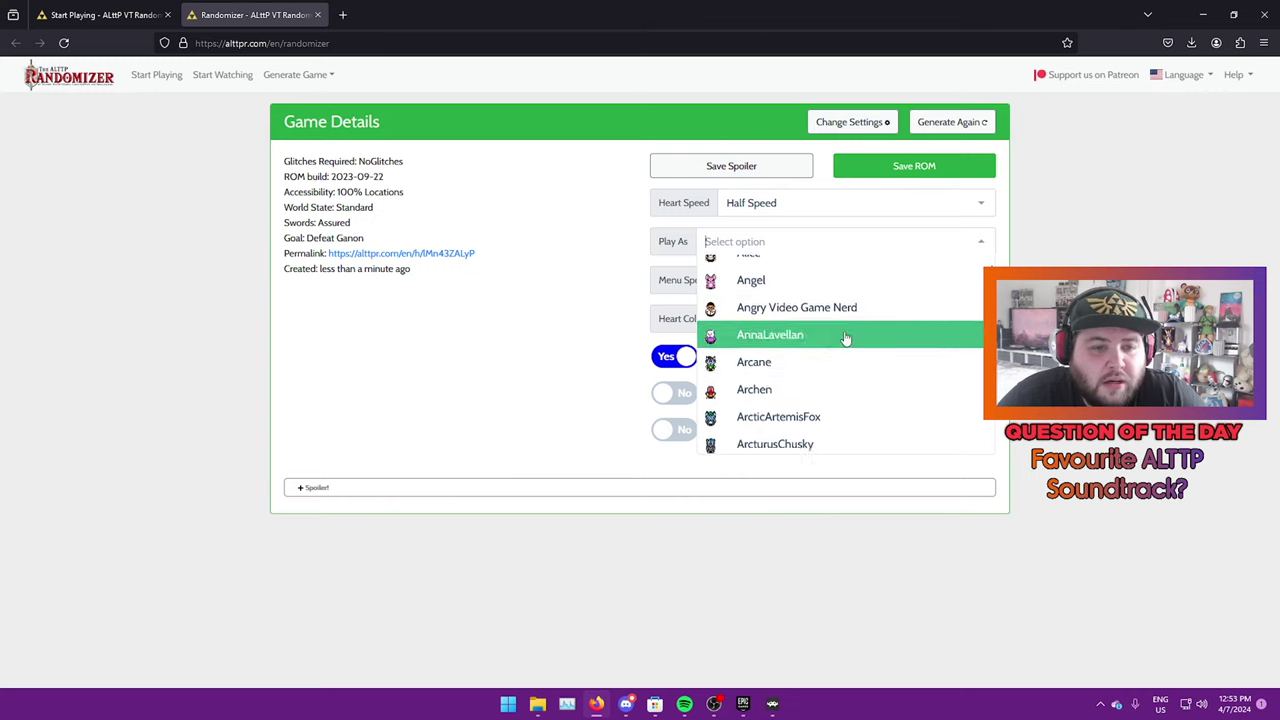
scroll(845, 340, down, 3)
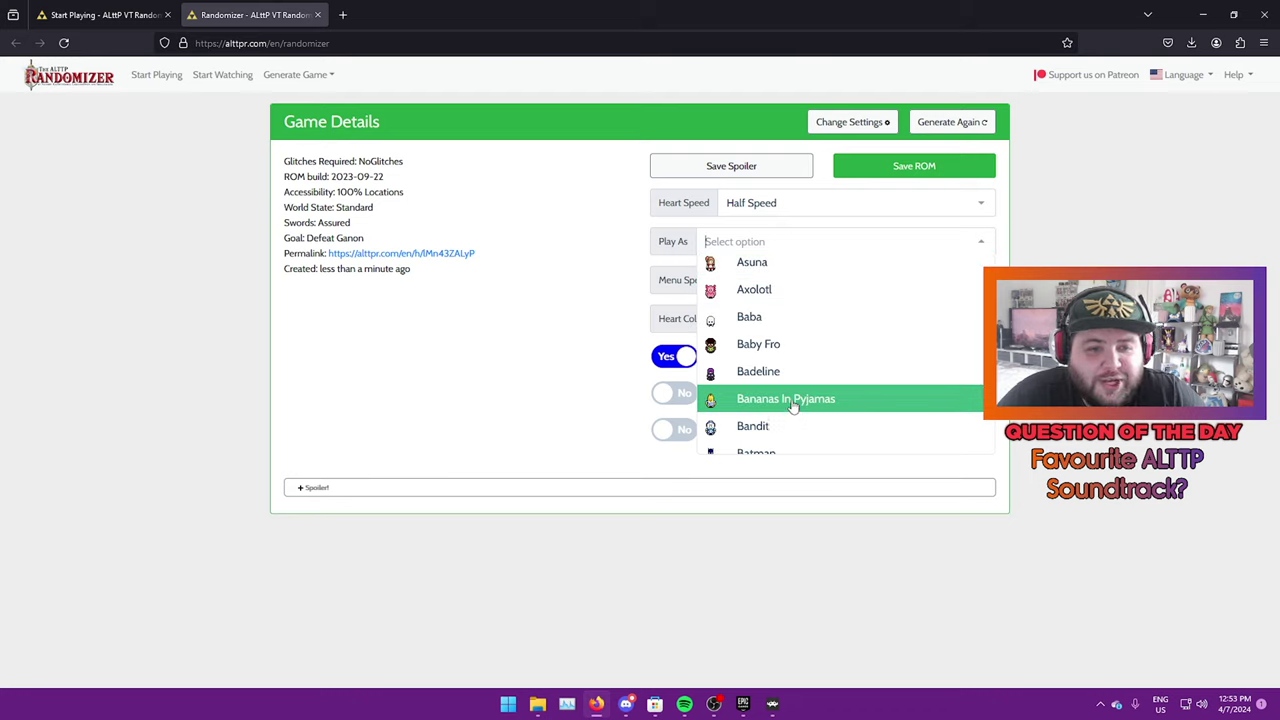
scroll(790, 400, down, 4)
scroll(786, 375, up, 4)
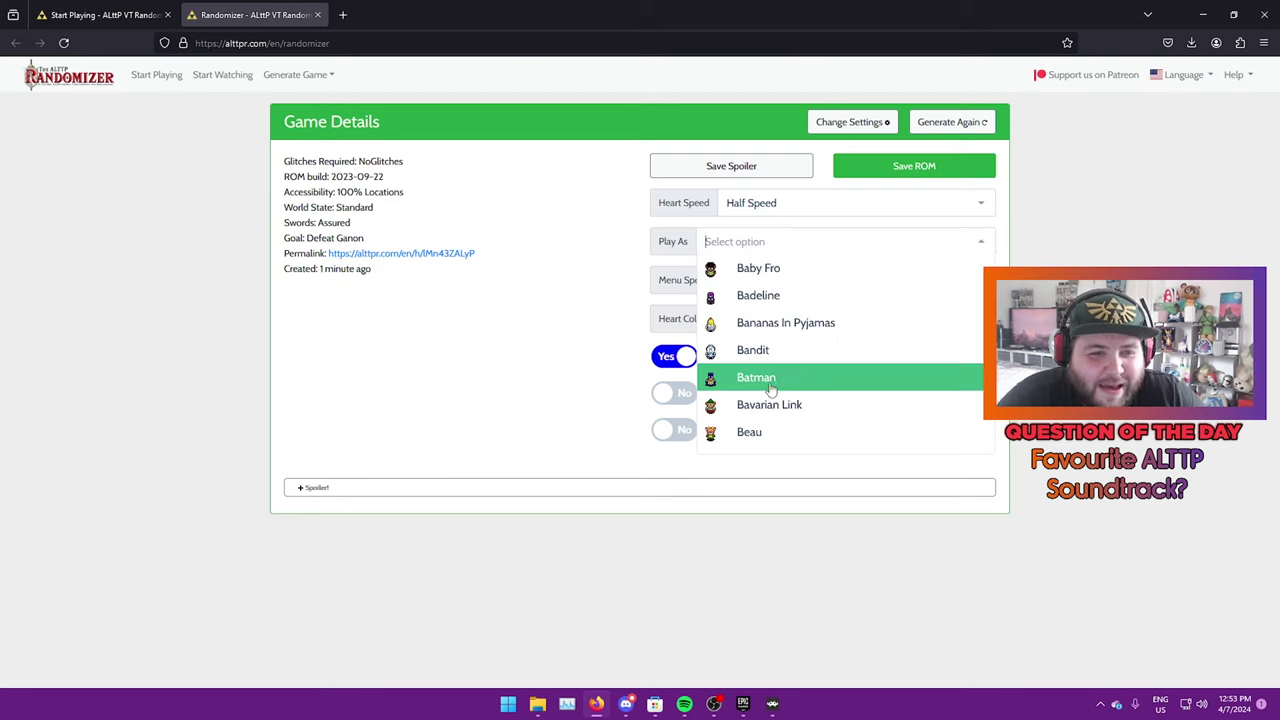
scroll(822, 347, down, 5)
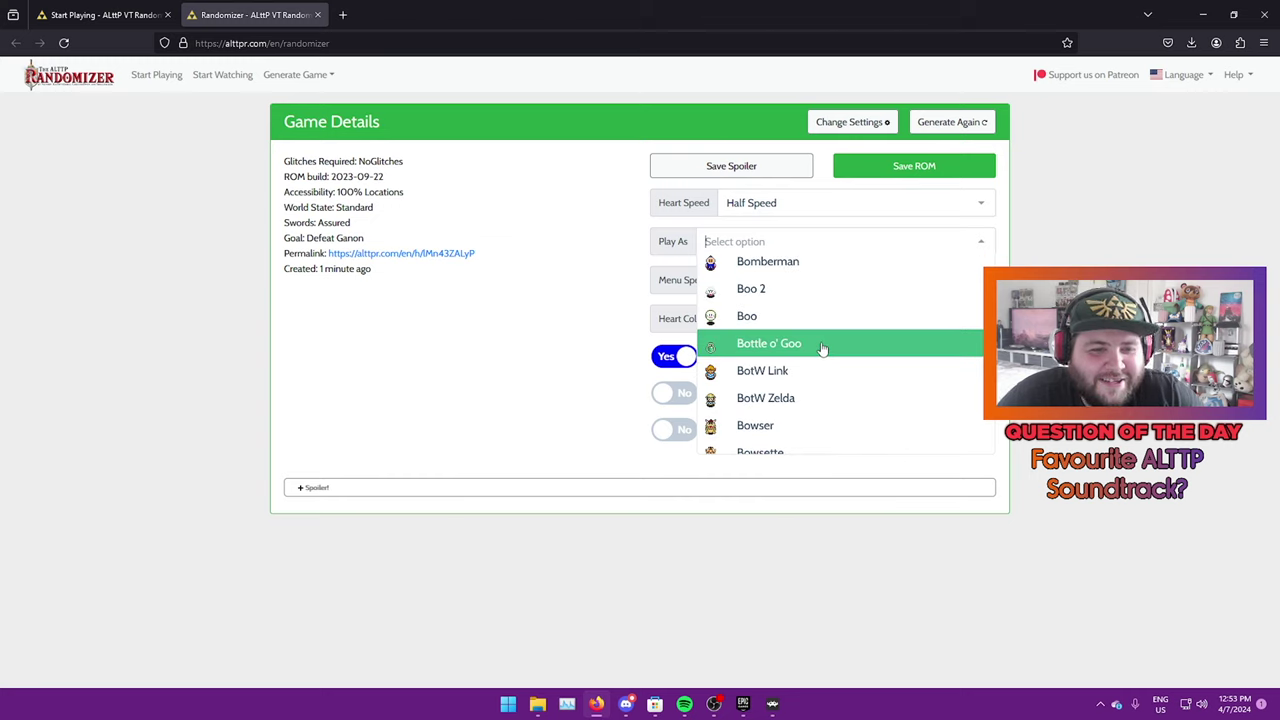
scroll(806, 370, down, 2)
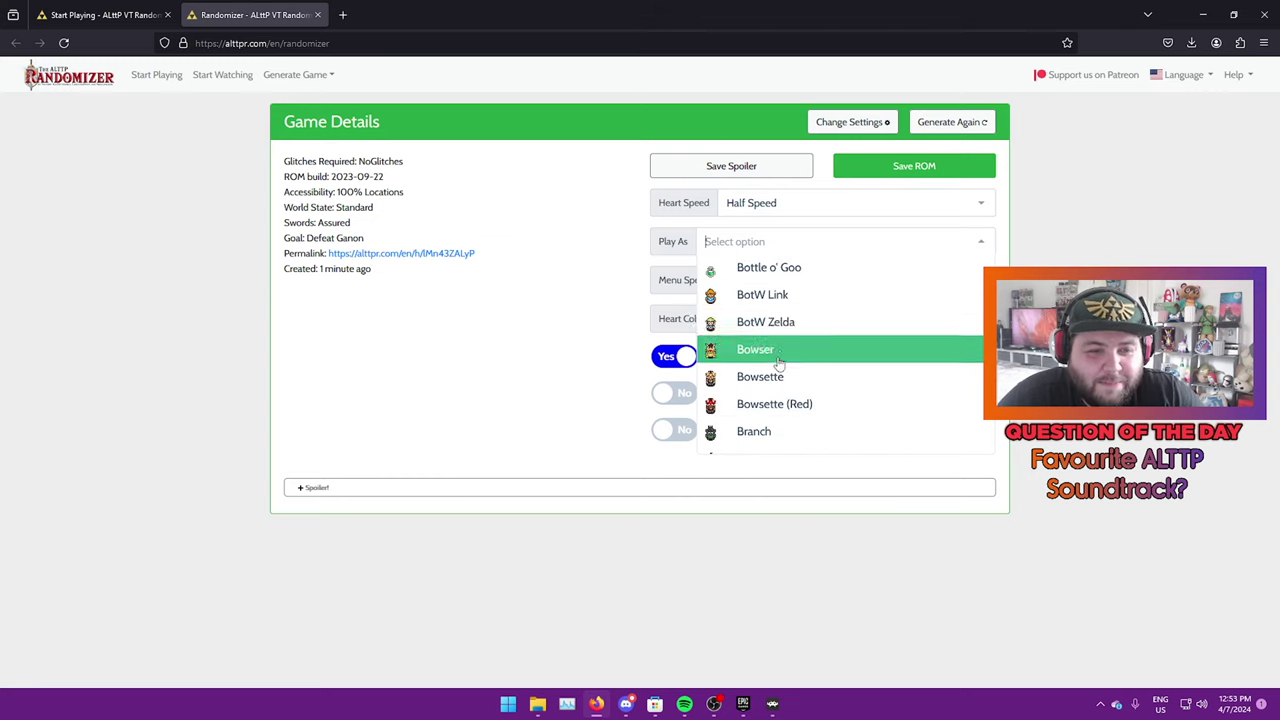
scroll(779, 363, down, 8)
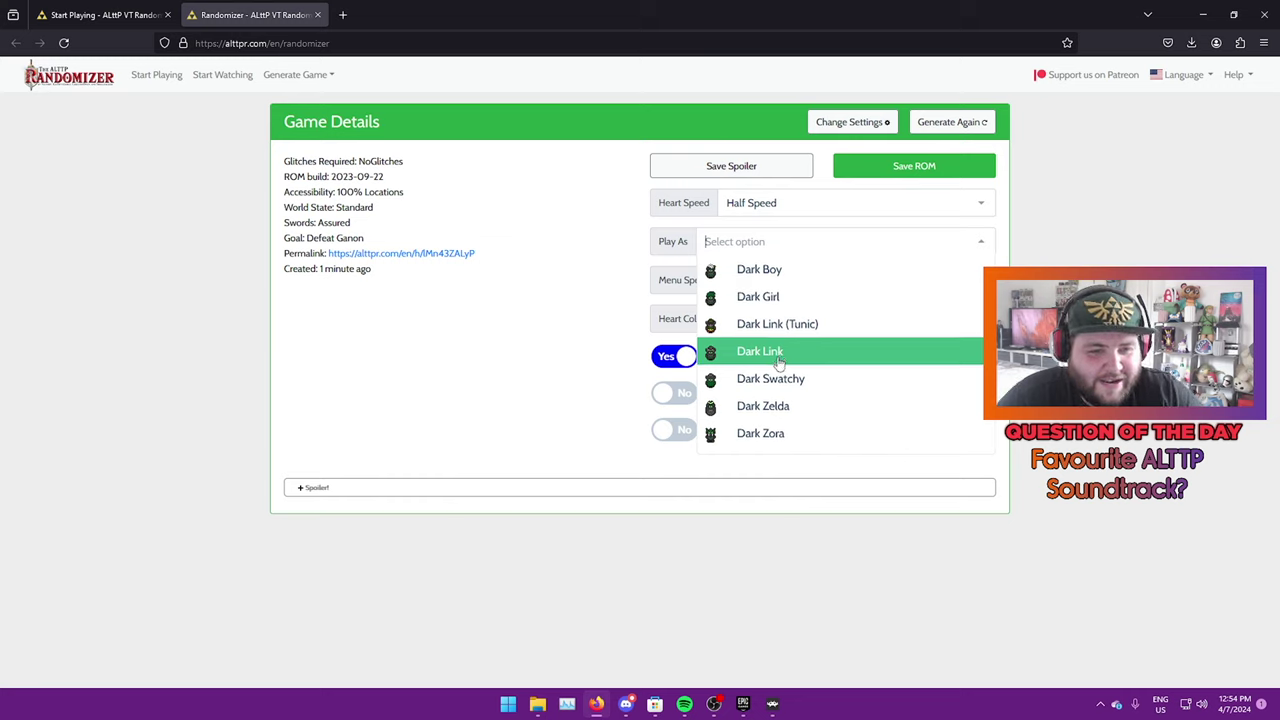
scroll(779, 363, down, 10)
scroll(779, 363, up, 3)
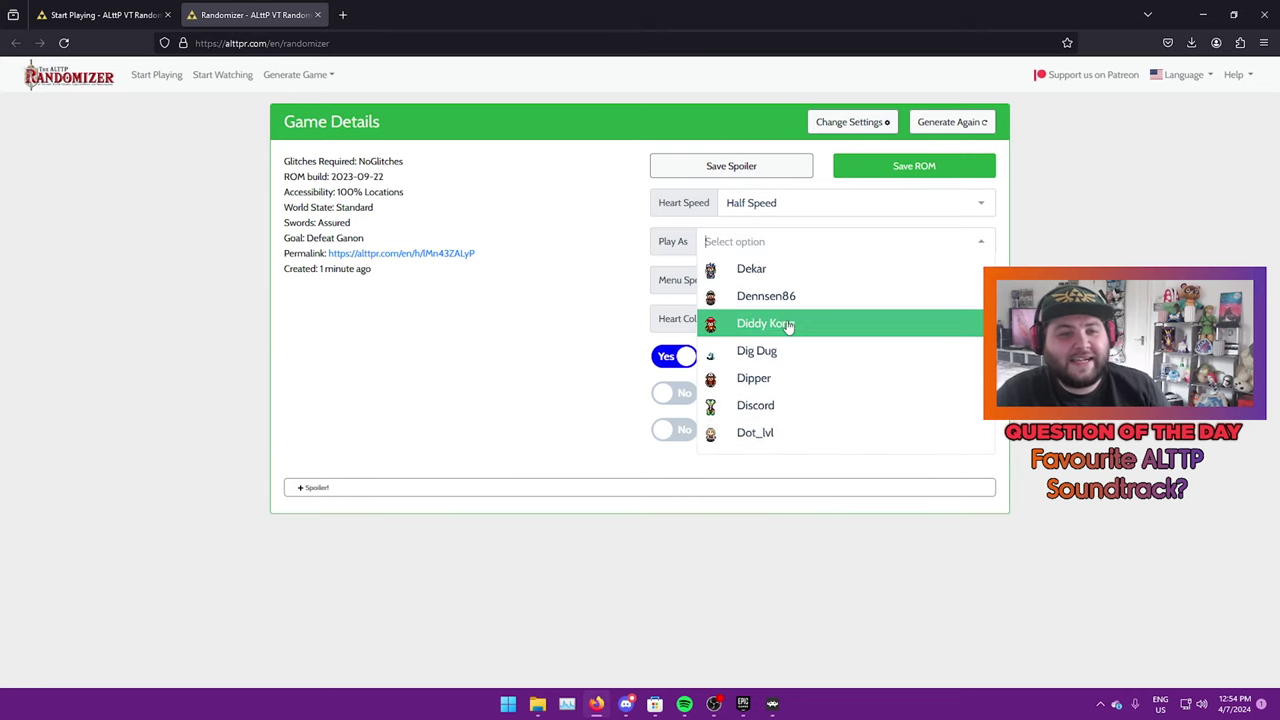
scroll(790, 336, down, 4)
scroll(790, 338, up, 3)
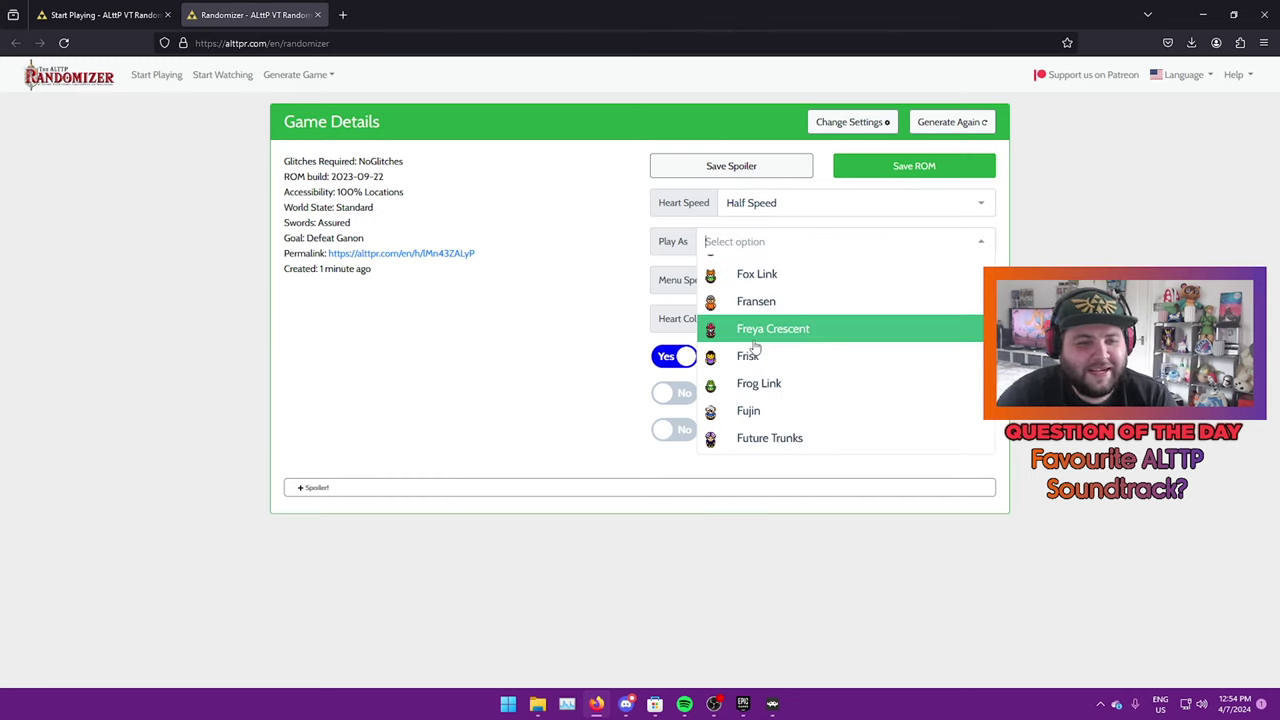
scroll(750, 372, down, 8)
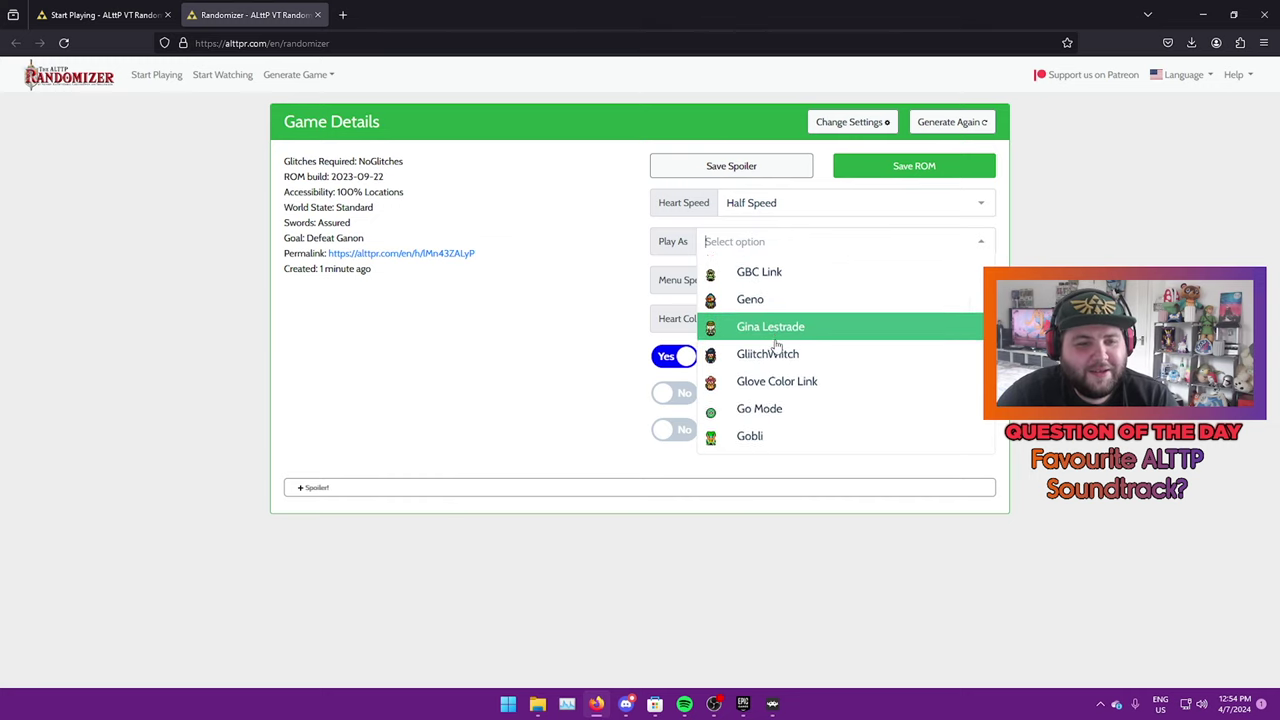
scroll(777, 347, up, 7)
scroll(777, 347, up, 5)
scroll(777, 347, down, 6)
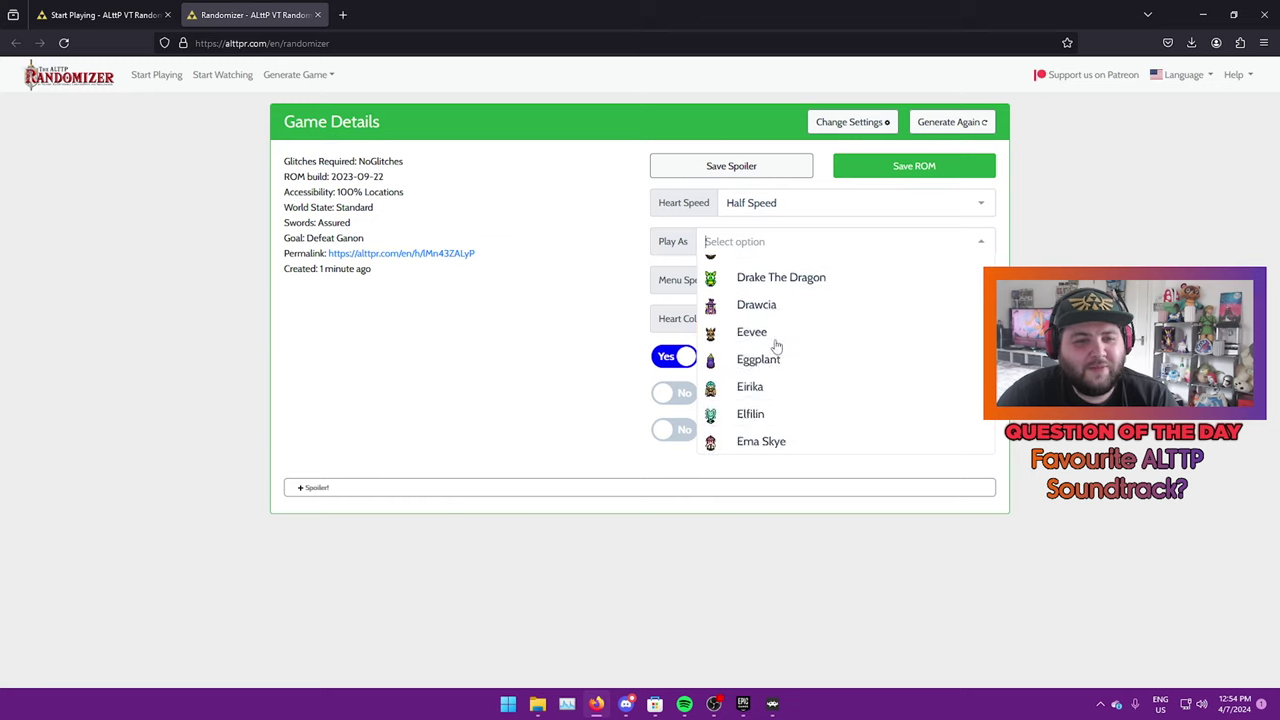
scroll(777, 347, down, 5)
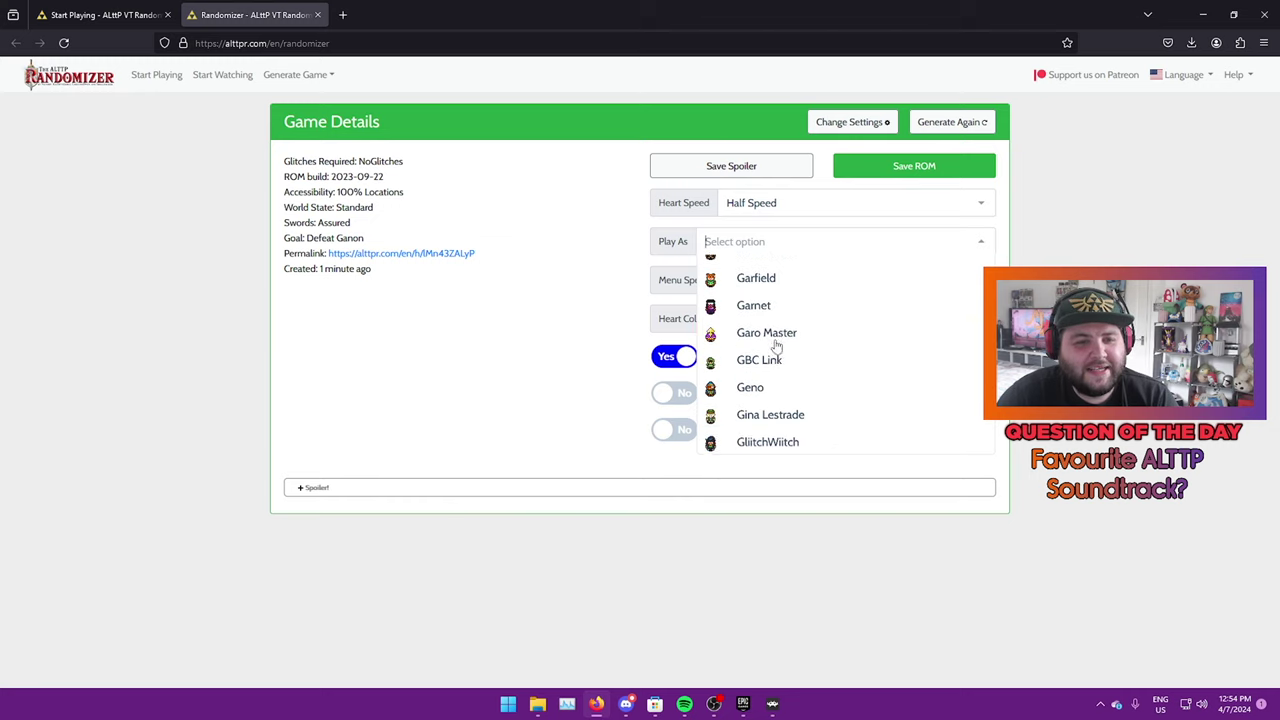
scroll(777, 347, down, 6)
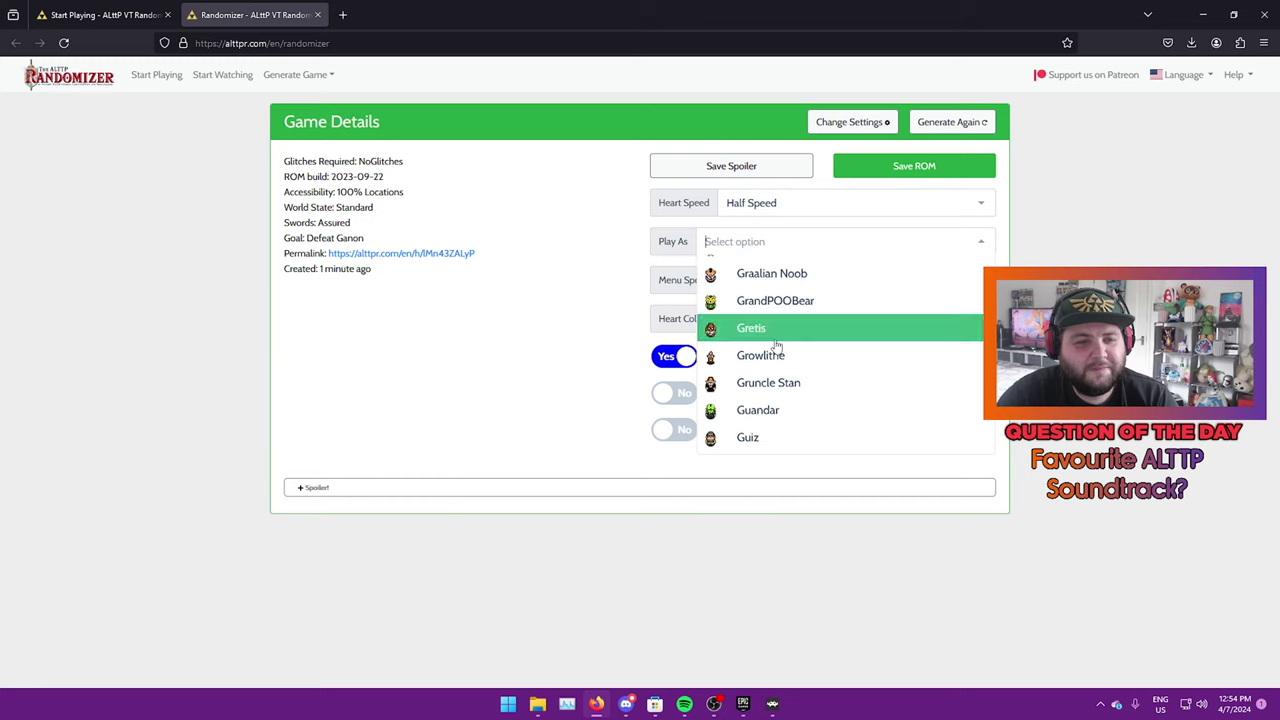
scroll(777, 347, down, 3)
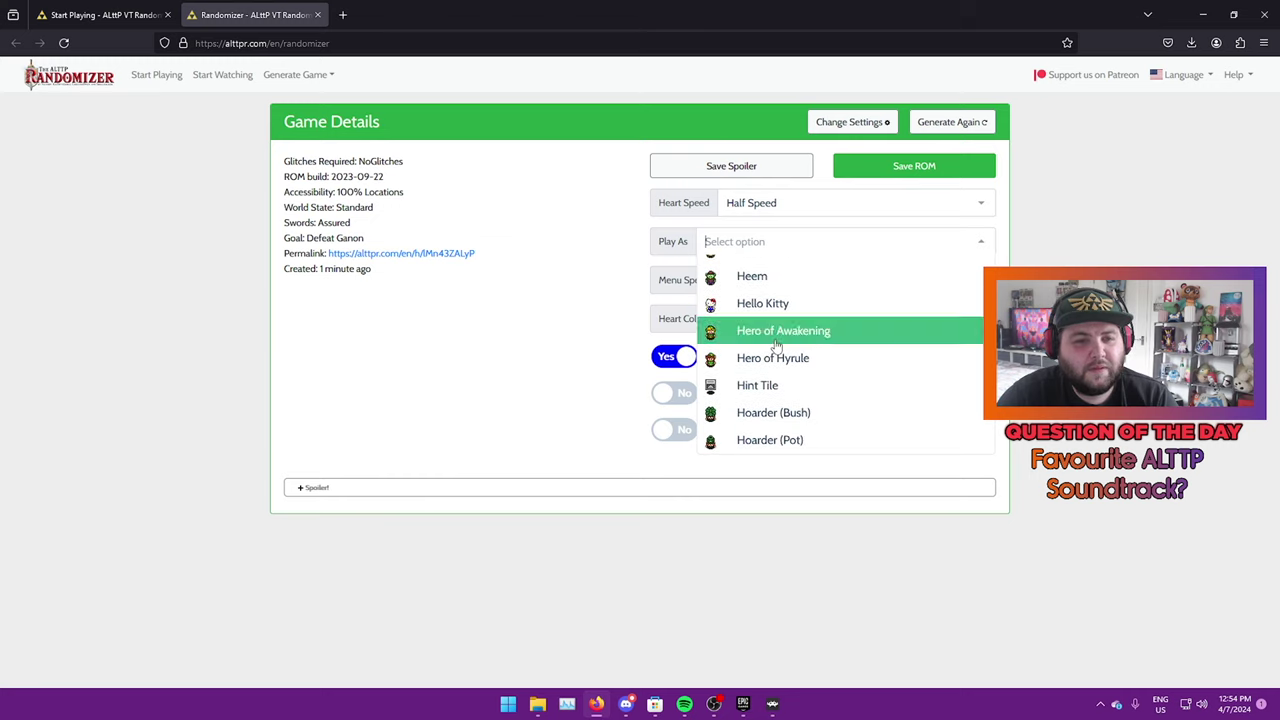
scroll(777, 345, down, 4)
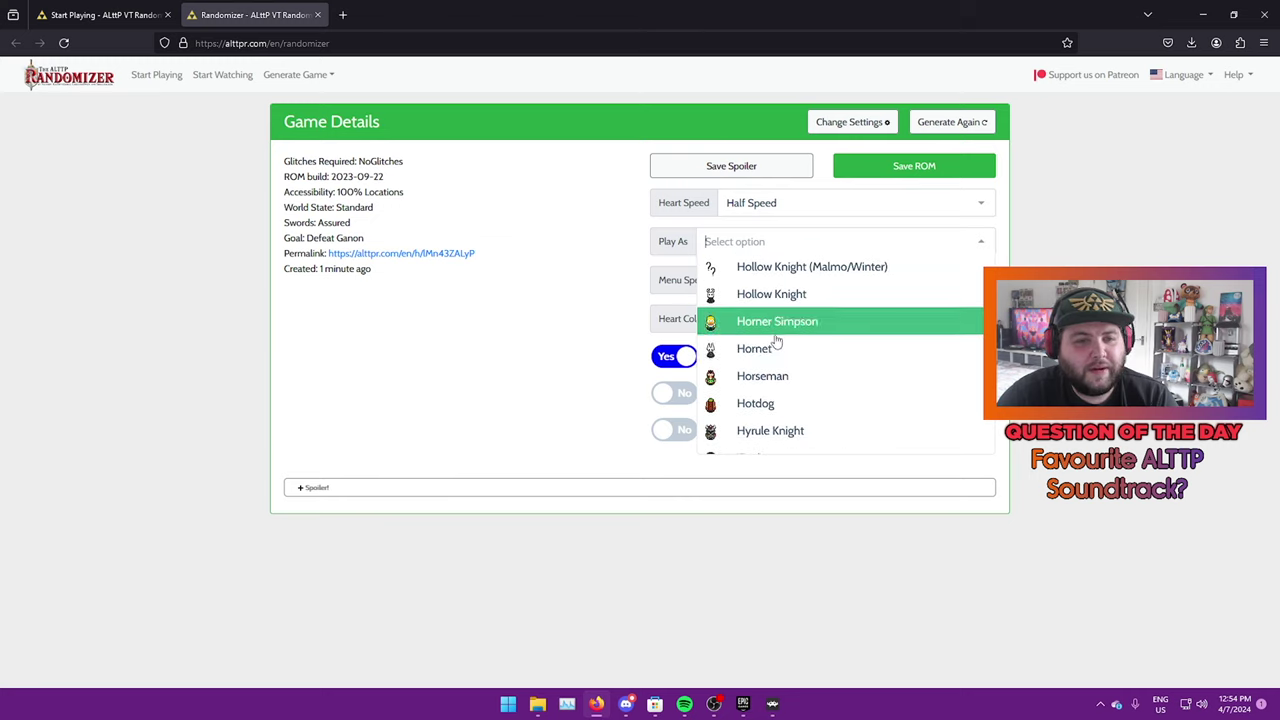
click(772, 330)
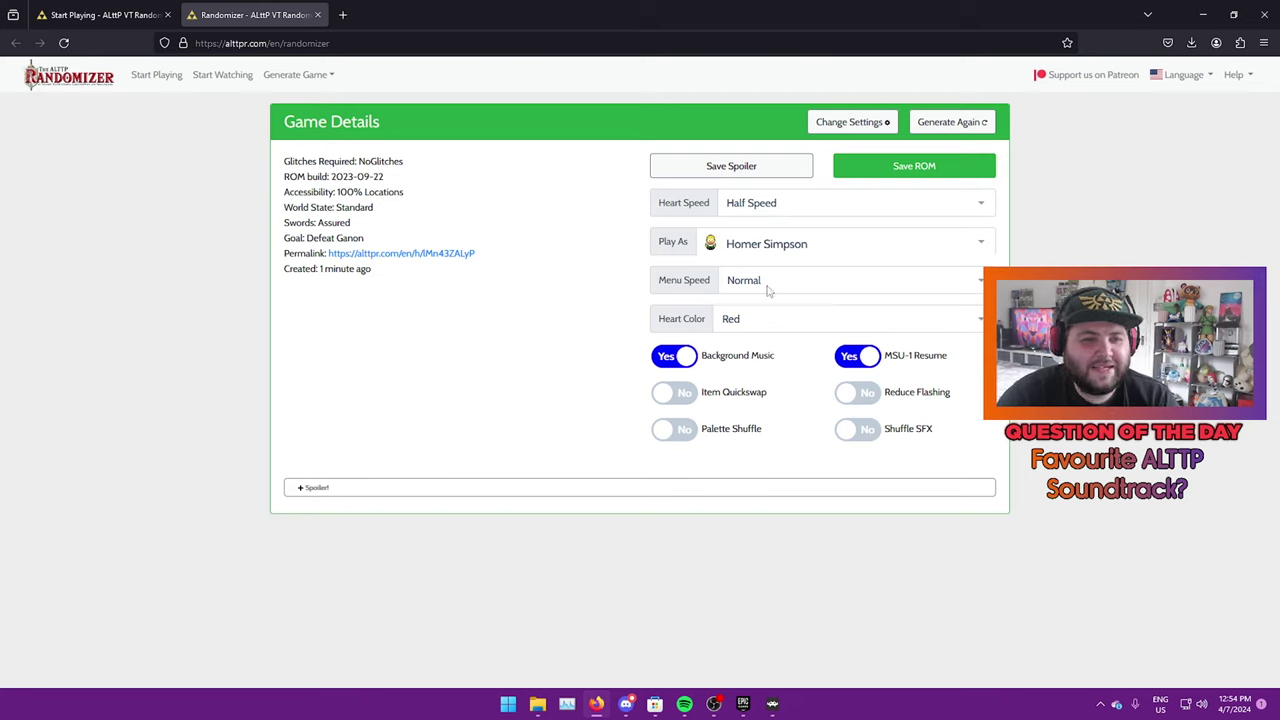
Set the heart color to Blue and enable both Palette Shuffle and Shuffle SFX
click(768, 320)
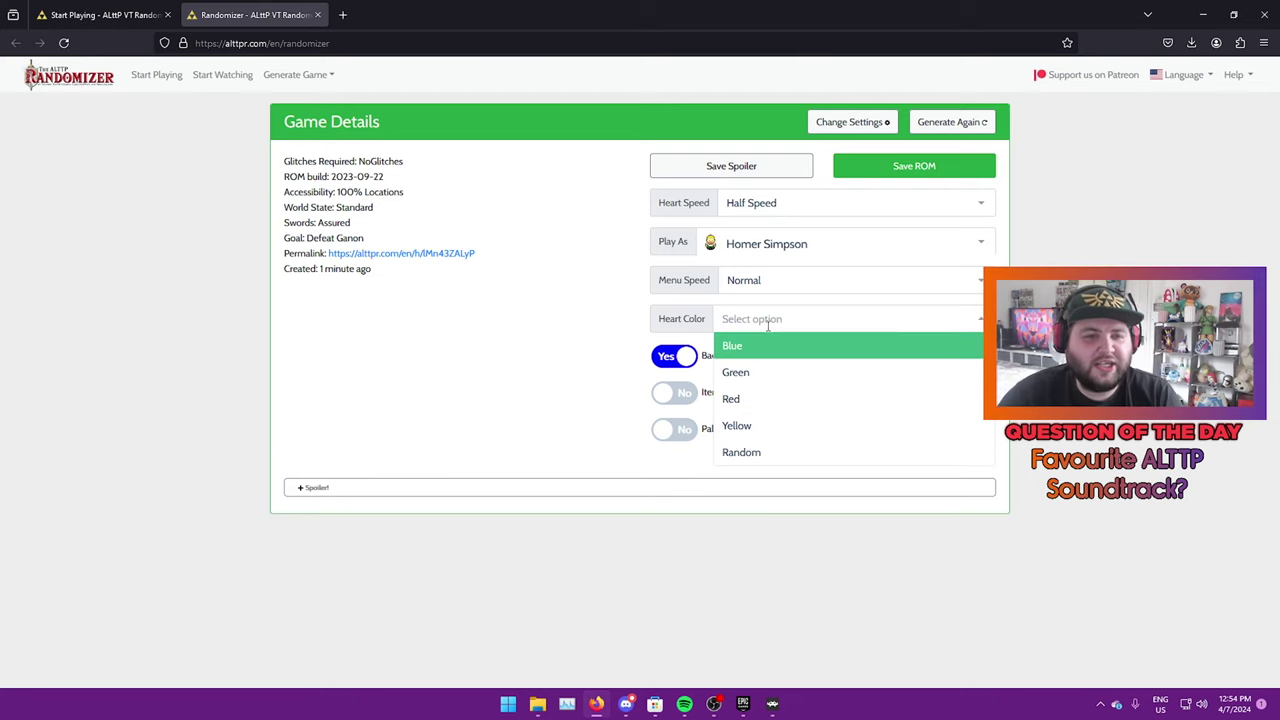
click(734, 350)
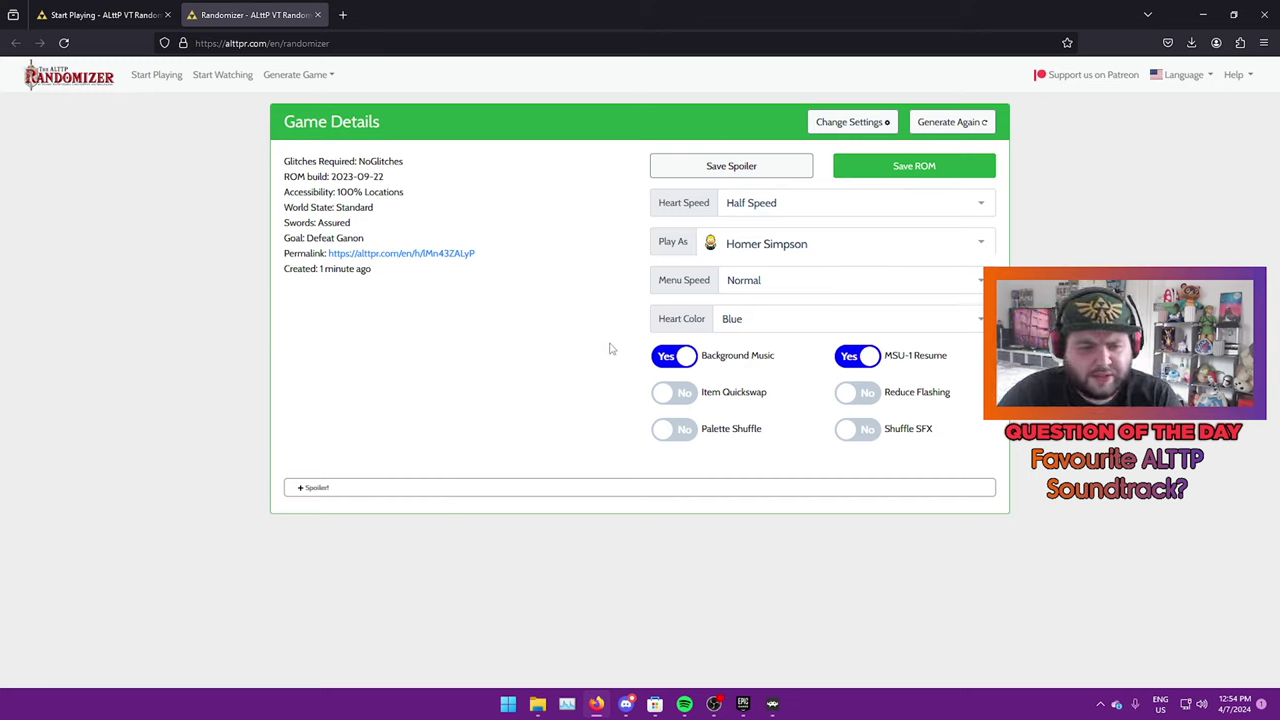
click(685, 433)
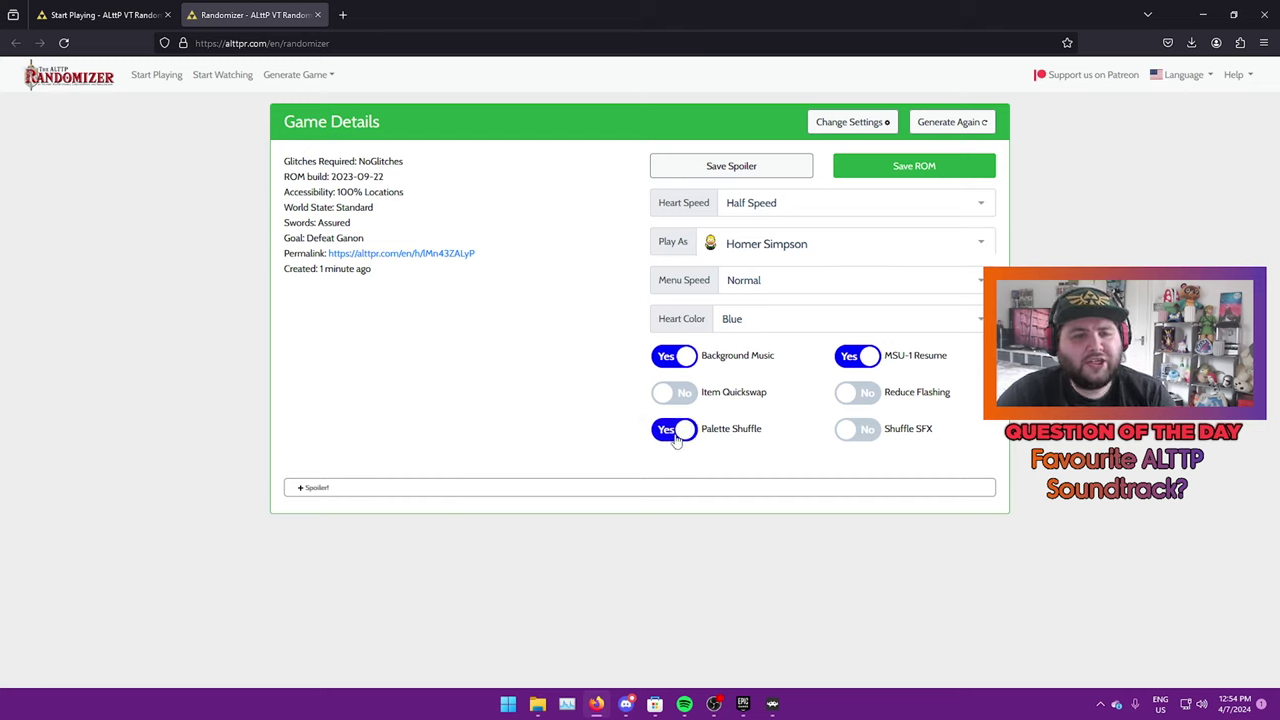
click(866, 431)
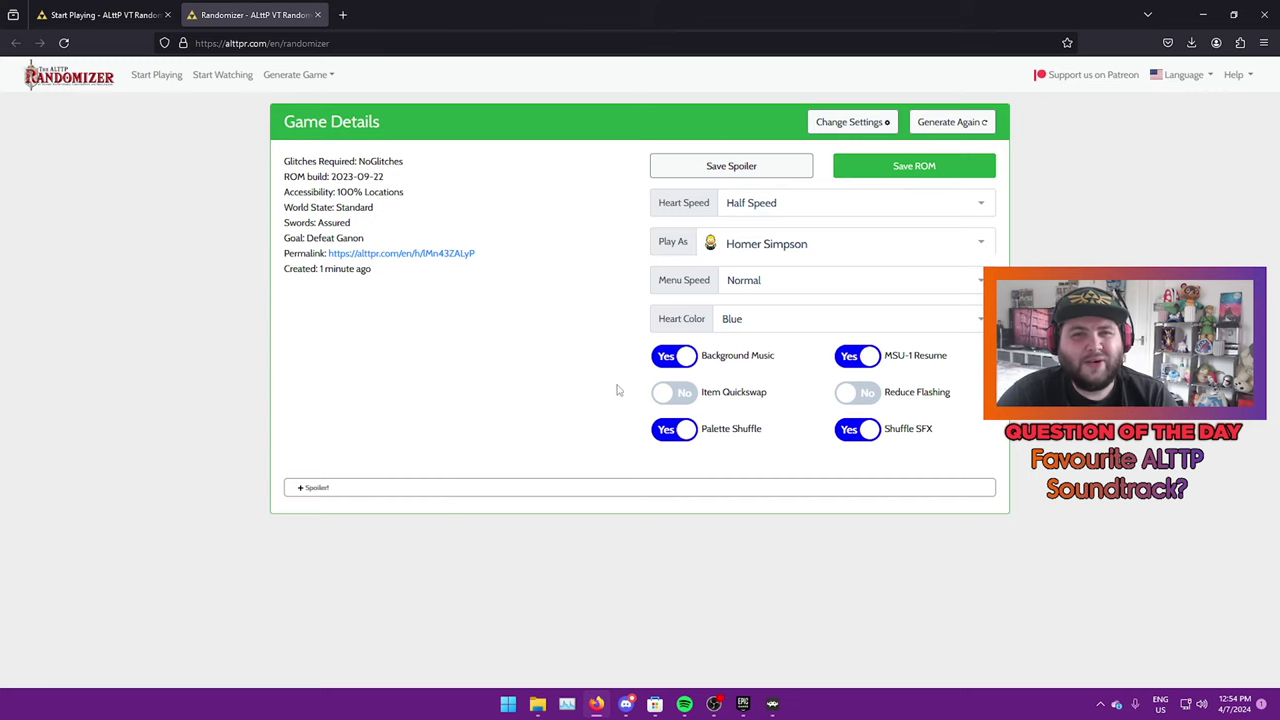
Save the customized ROM and put the downloaded .sfc file on the desktop beneath Intro.mp4
click(903, 166)
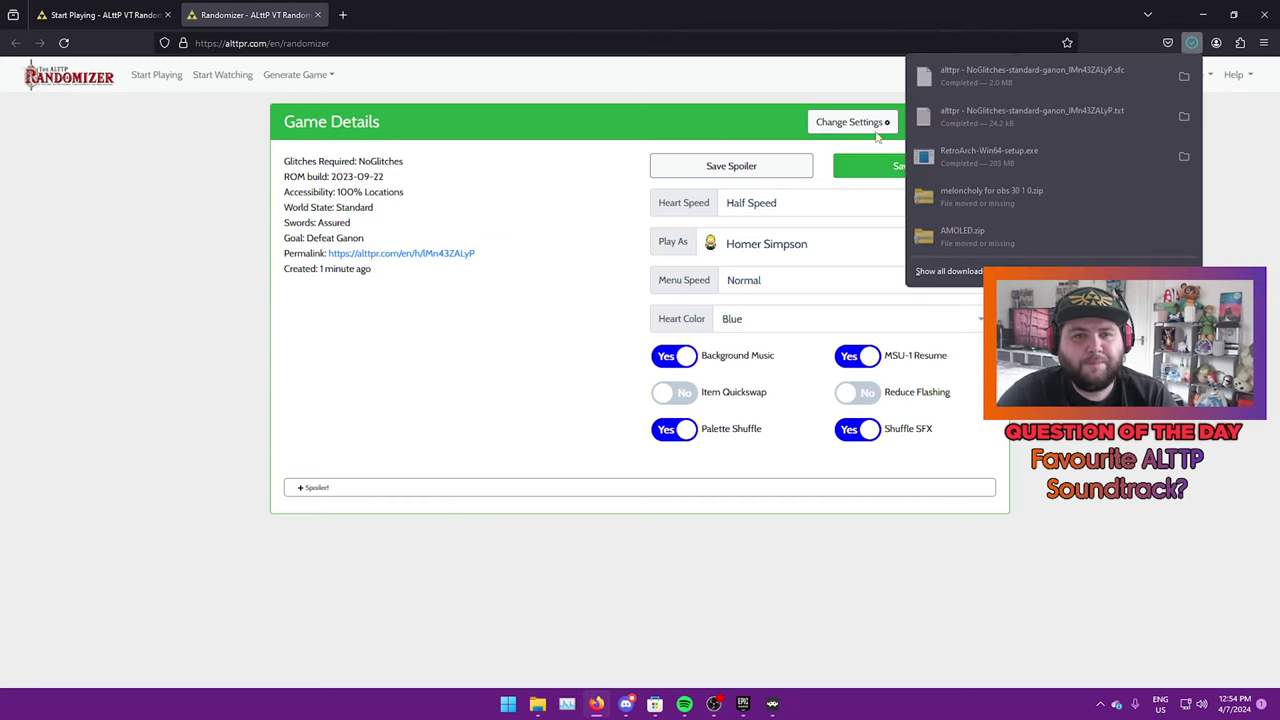
drag(900, 14, 913, 283)
click(1150, 315)
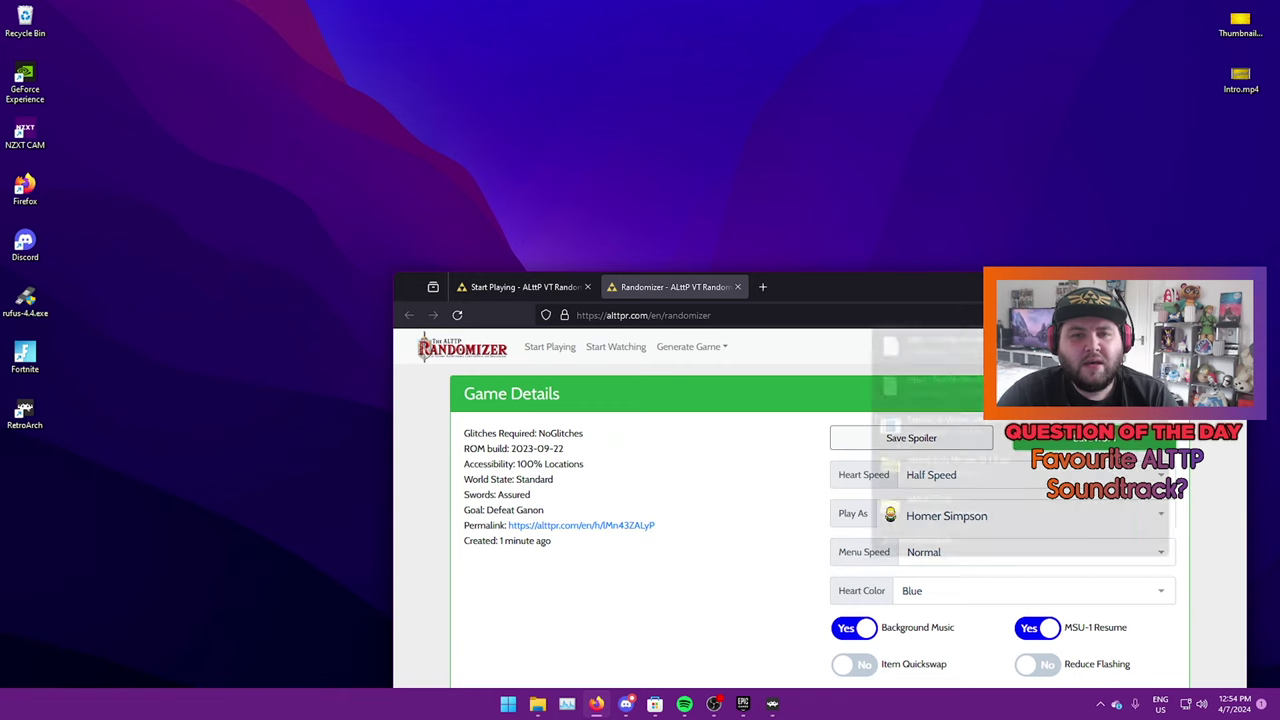
drag(930, 337, 731, 196)
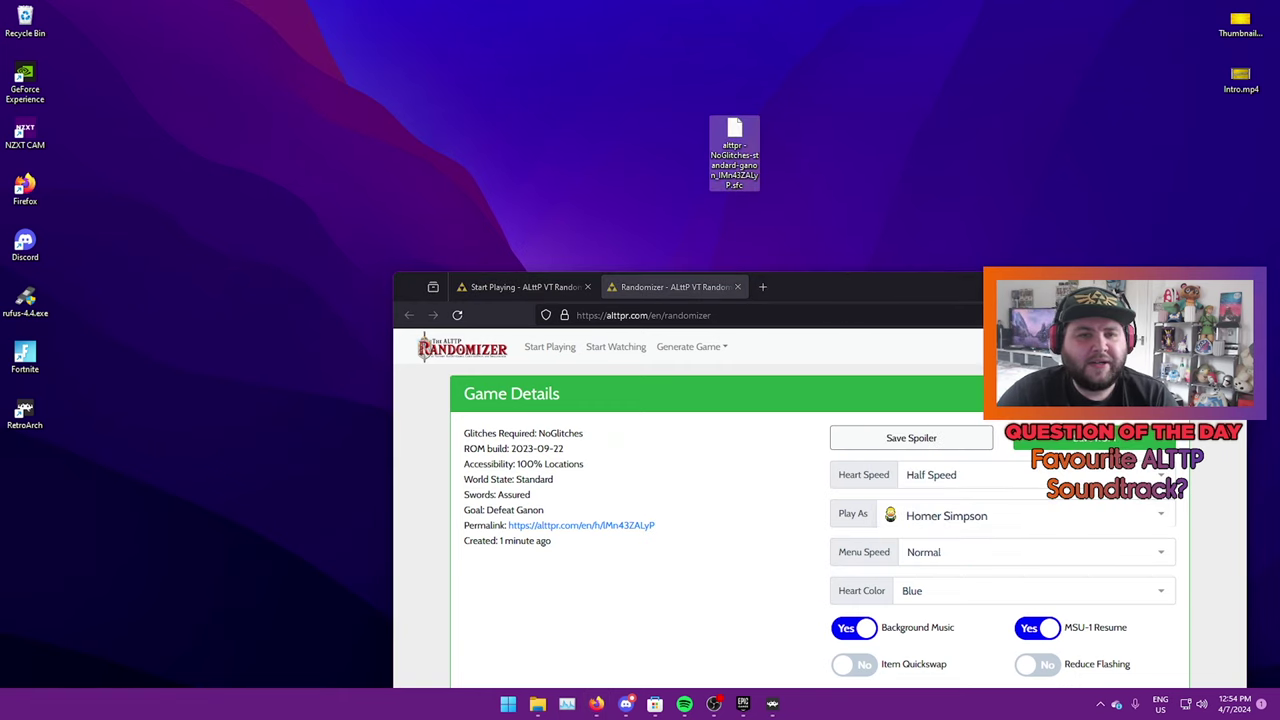
click(1135, 287)
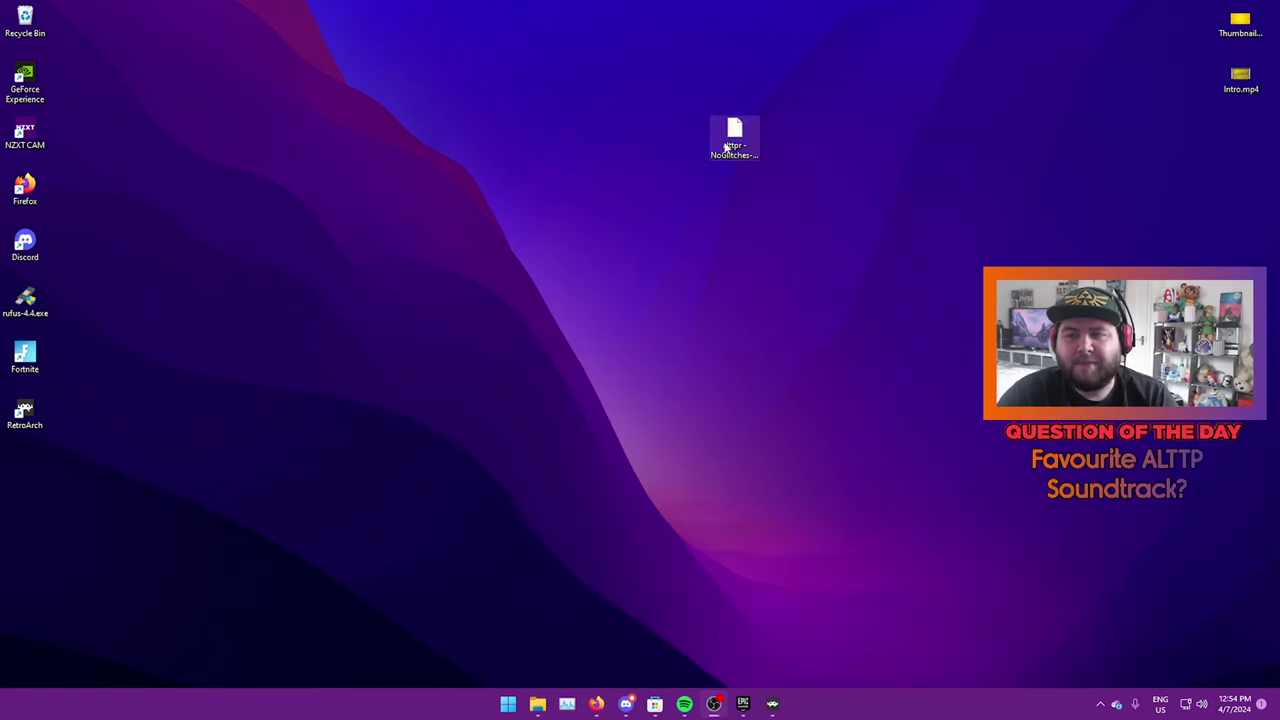
drag(735, 135, 1225, 140)
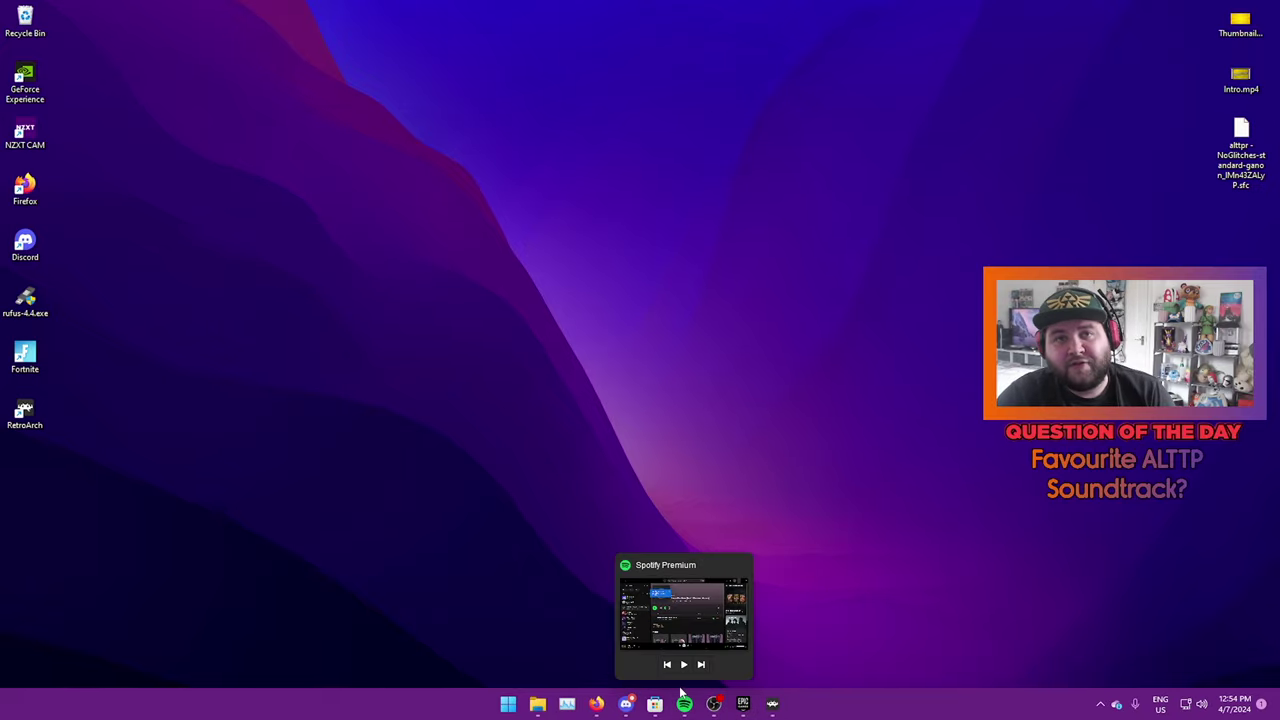
Switch to RetroArch and browse the C:\ drive for content to load
click(772, 704)
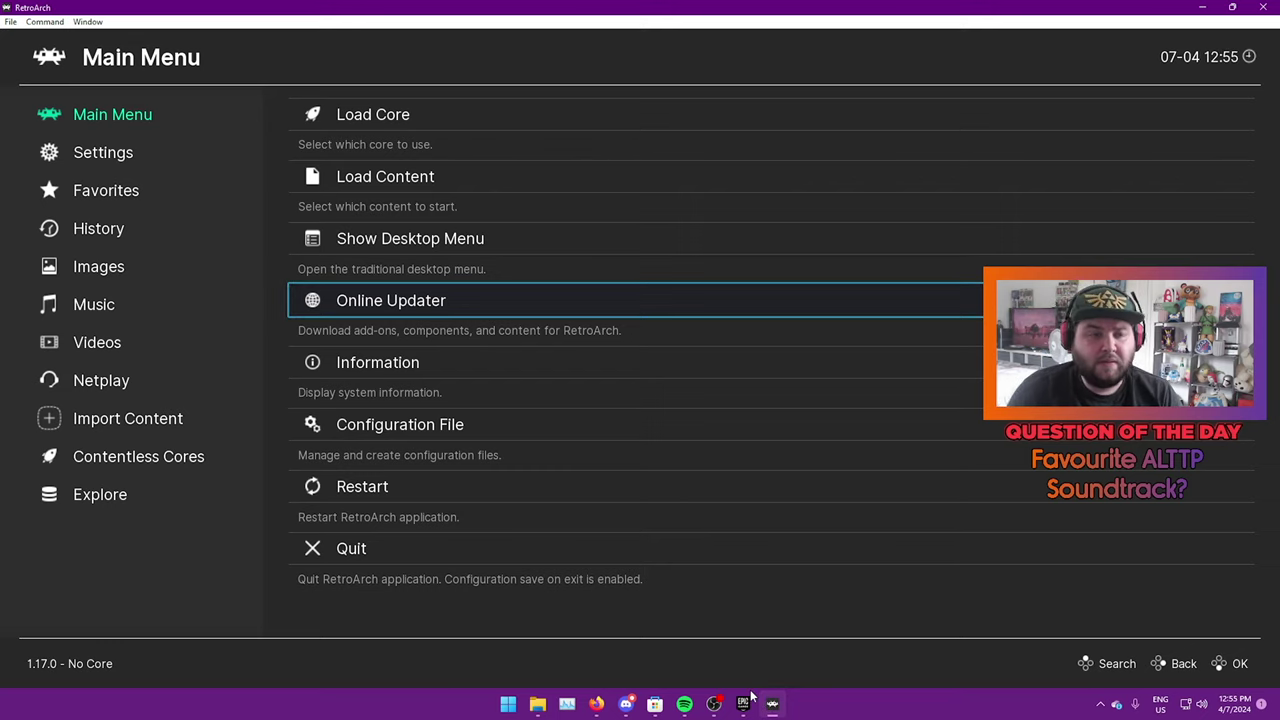
key(Up)
key(Up)
key(Return)
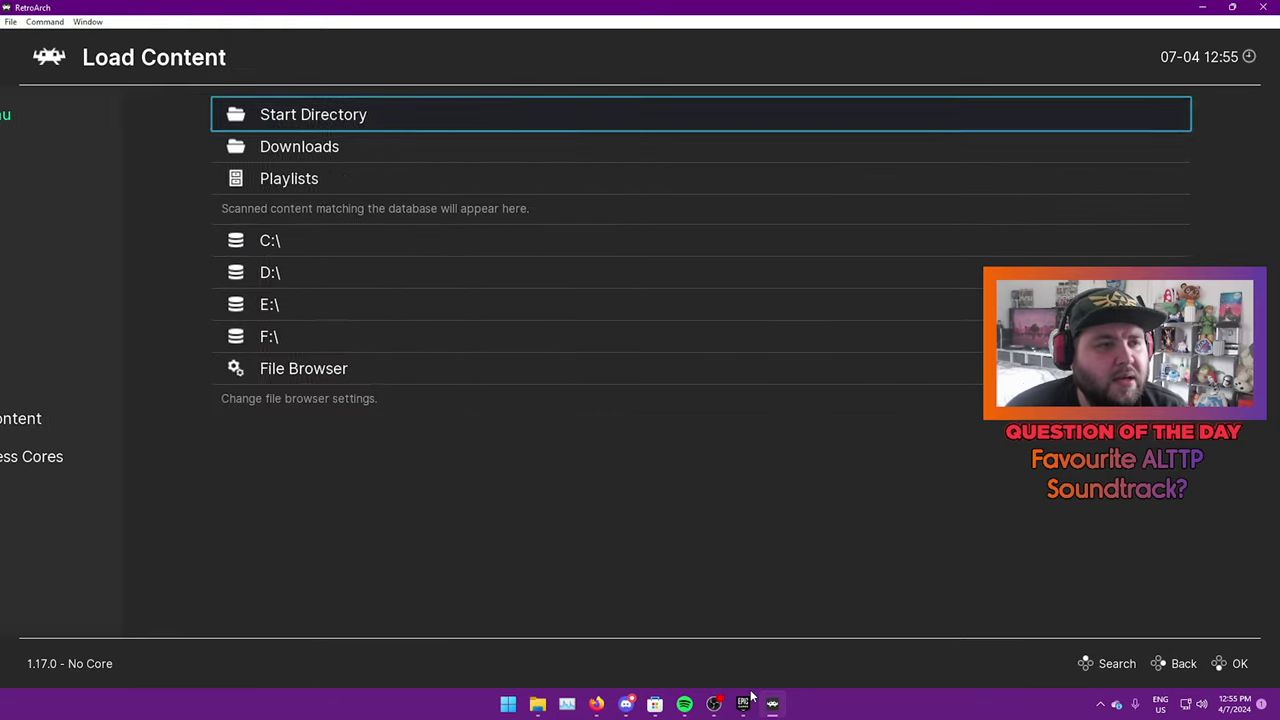
key(Down)
key(Down)
key(Down)
key(Down)
key(Up)
key(Return)
Go into the Users folder and open the personal profile folder listed just above Public
key(Down)
key(Down)
key(Down)
key(Down)
key(Down)
key(Down)
key(Down)
key(Down)
key(Down)
key(Down)
key(Down)
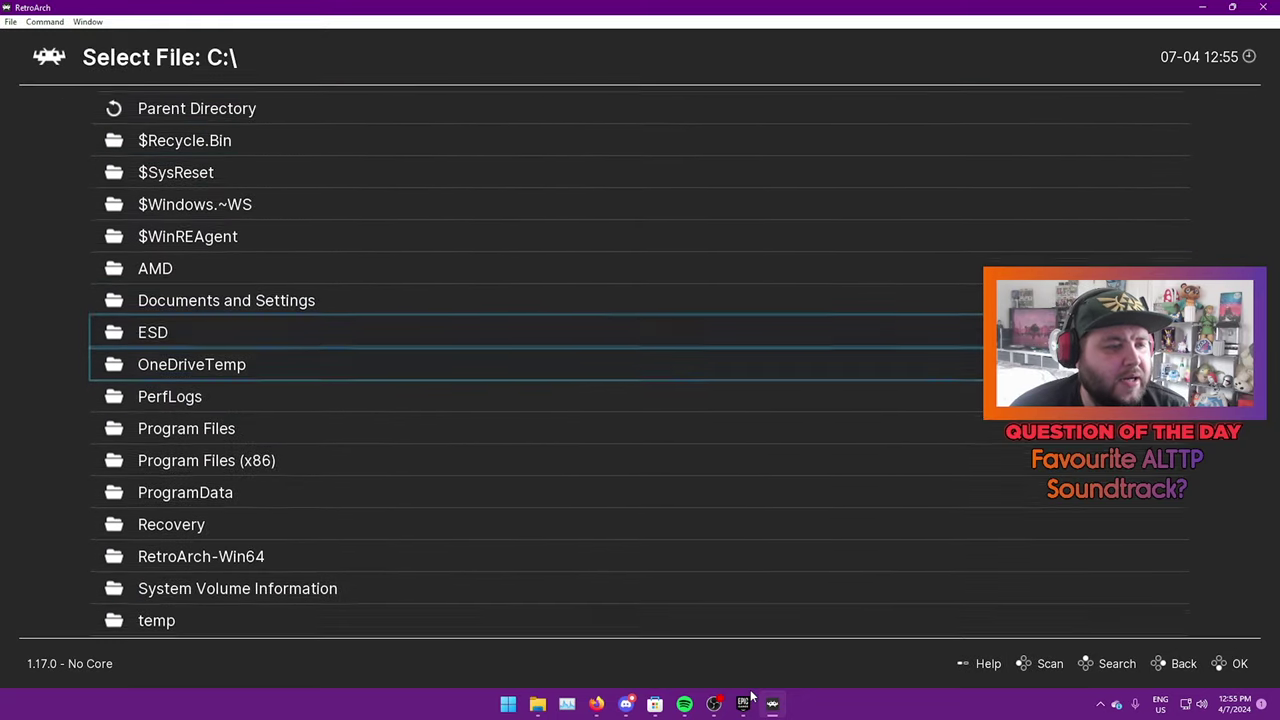
key(Down)
key(Down)
key(Down)
key(Down)
key(Down)
key(Down)
key(Return)
key(Down)
key(Down)
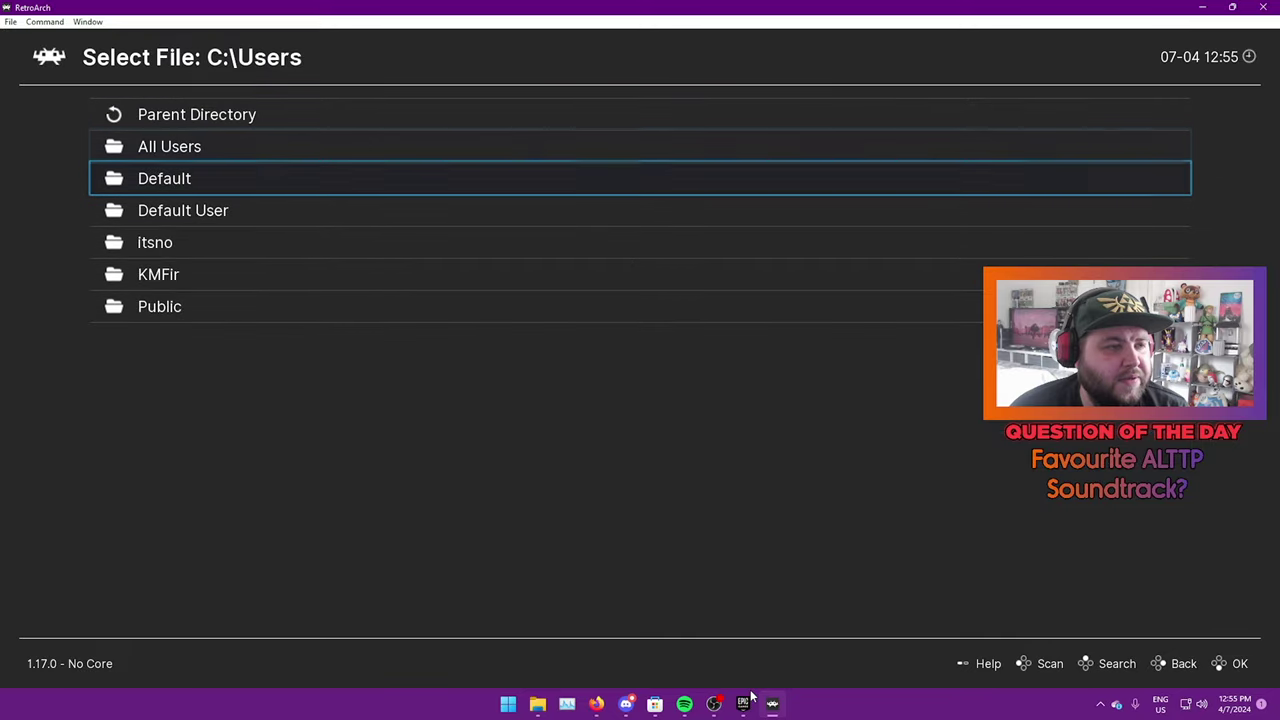
key(Down)
key(Down)
key(Down)
key(Return)
Load the alttpr NoGlitches-standard-ganon .sfc ROM from the Desktop folder and maximize the game window
key(Down)
key(Down)
key(Down)
key(Down)
key(Down)
key(Down)
key(Down)
key(Down)
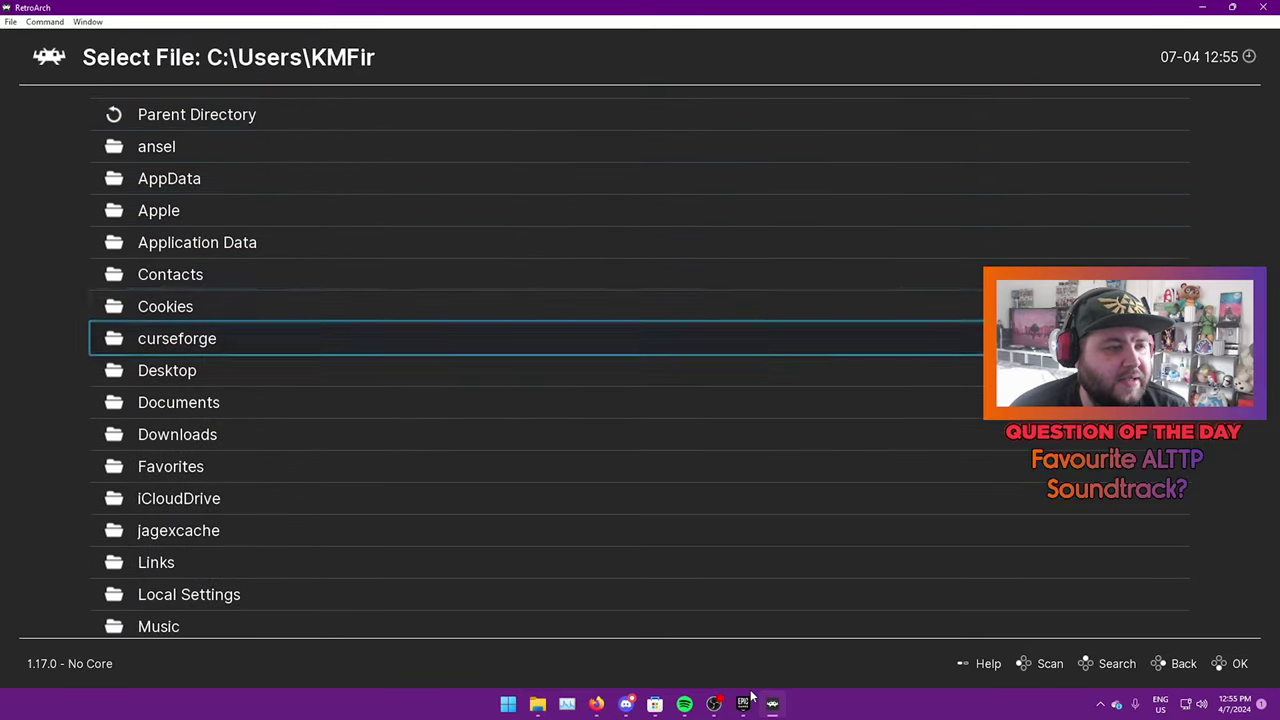
key(Return)
key(Down)
key(Down)
key(Down)
key(Down)
key(Down)
key(Down)
key(Down)
key(Down)
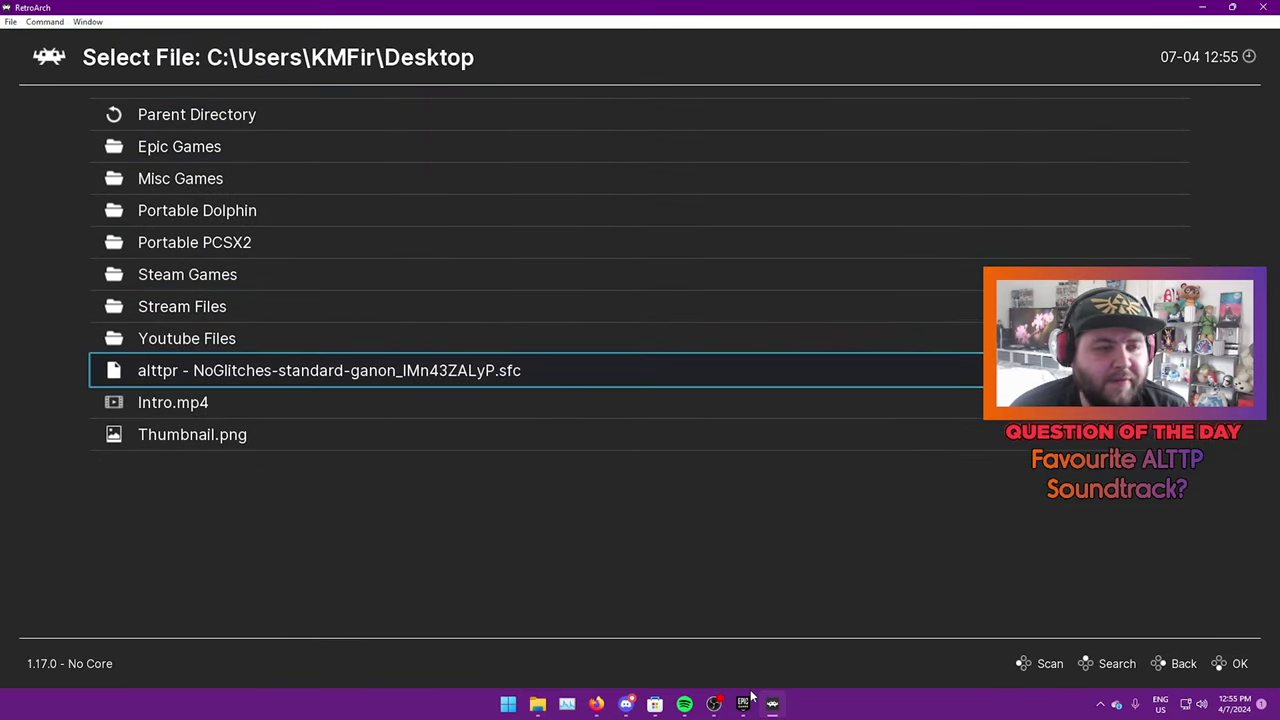
key(Return)
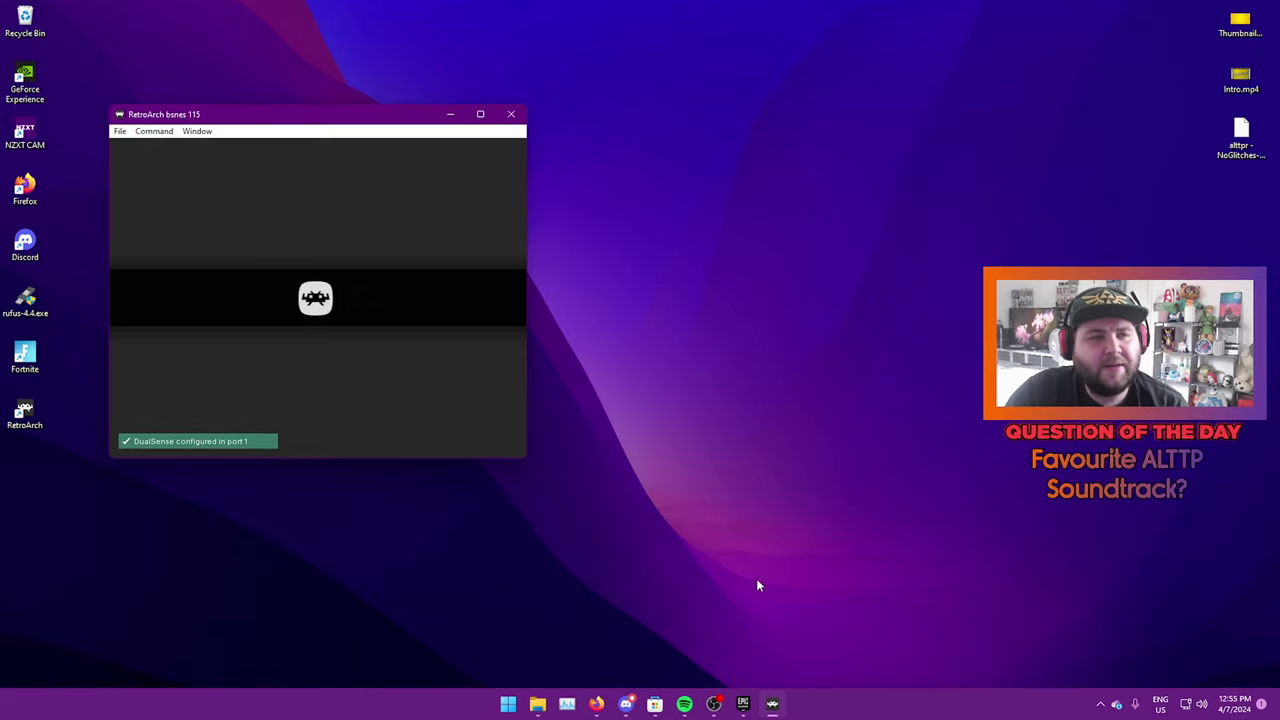
click(481, 114)
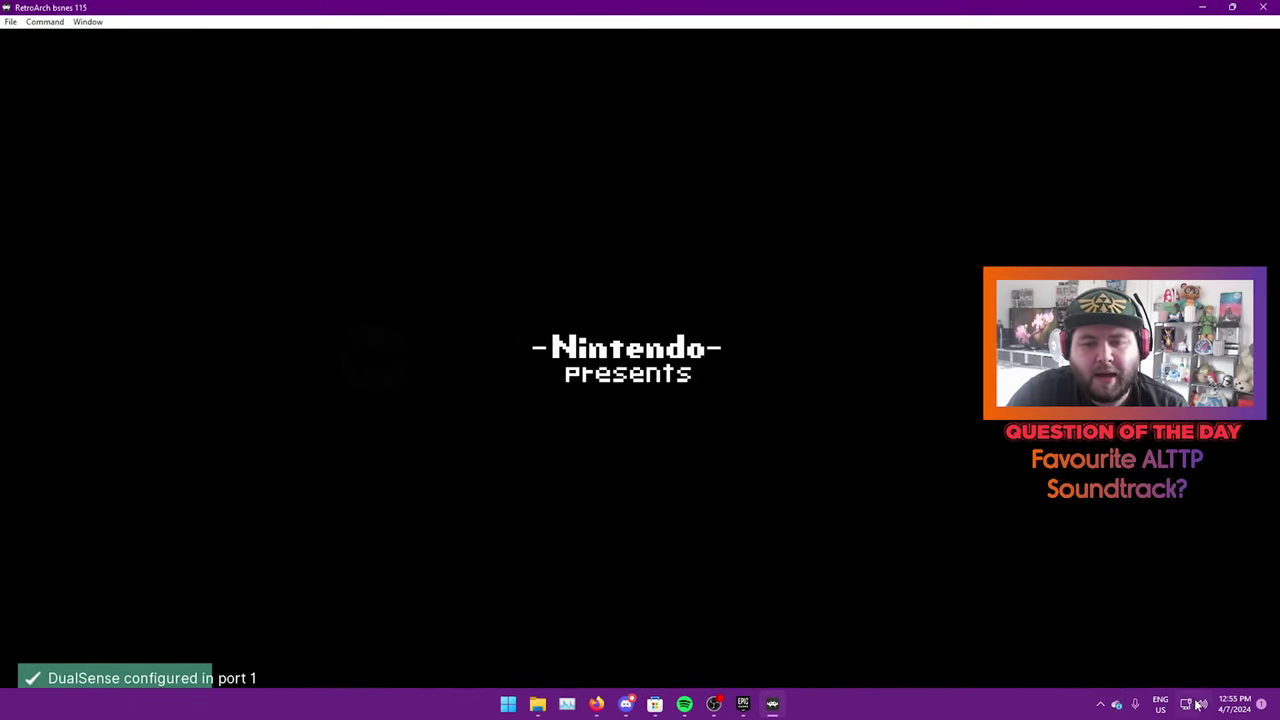
Lower RetroArch's volume in the Windows volume mixer and close the sound settings
right_click(1203, 704)
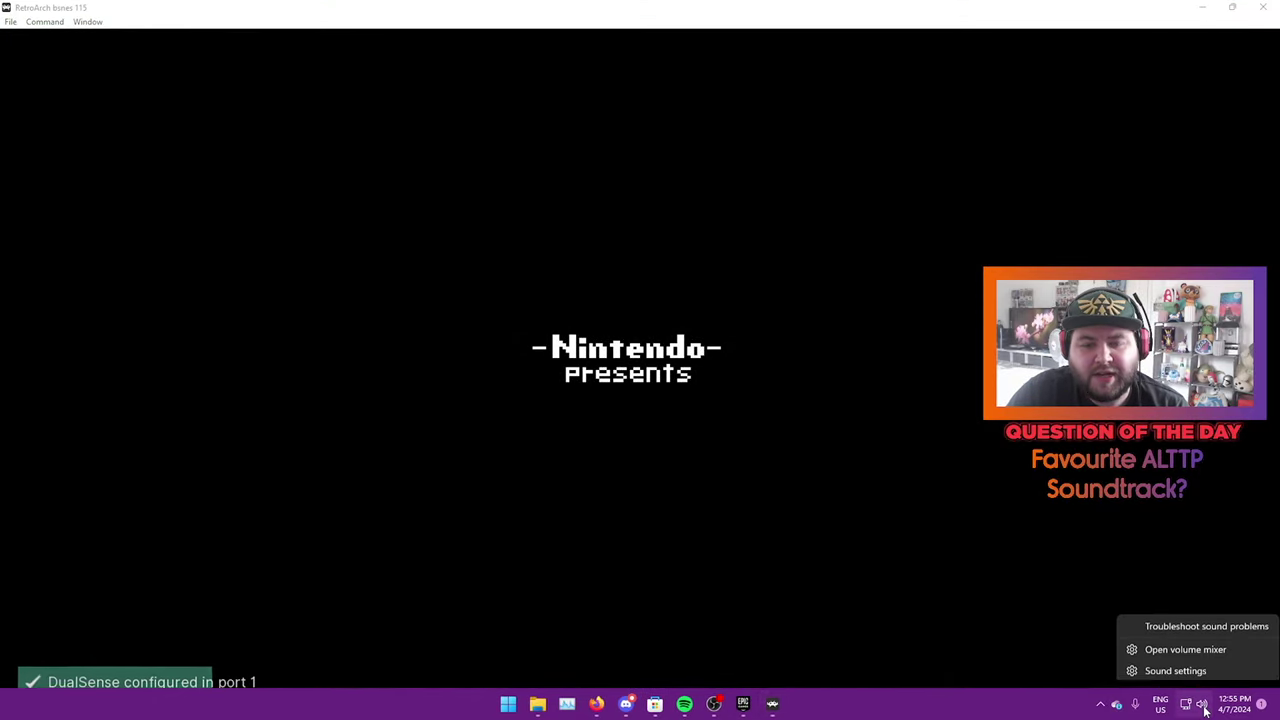
click(1188, 642)
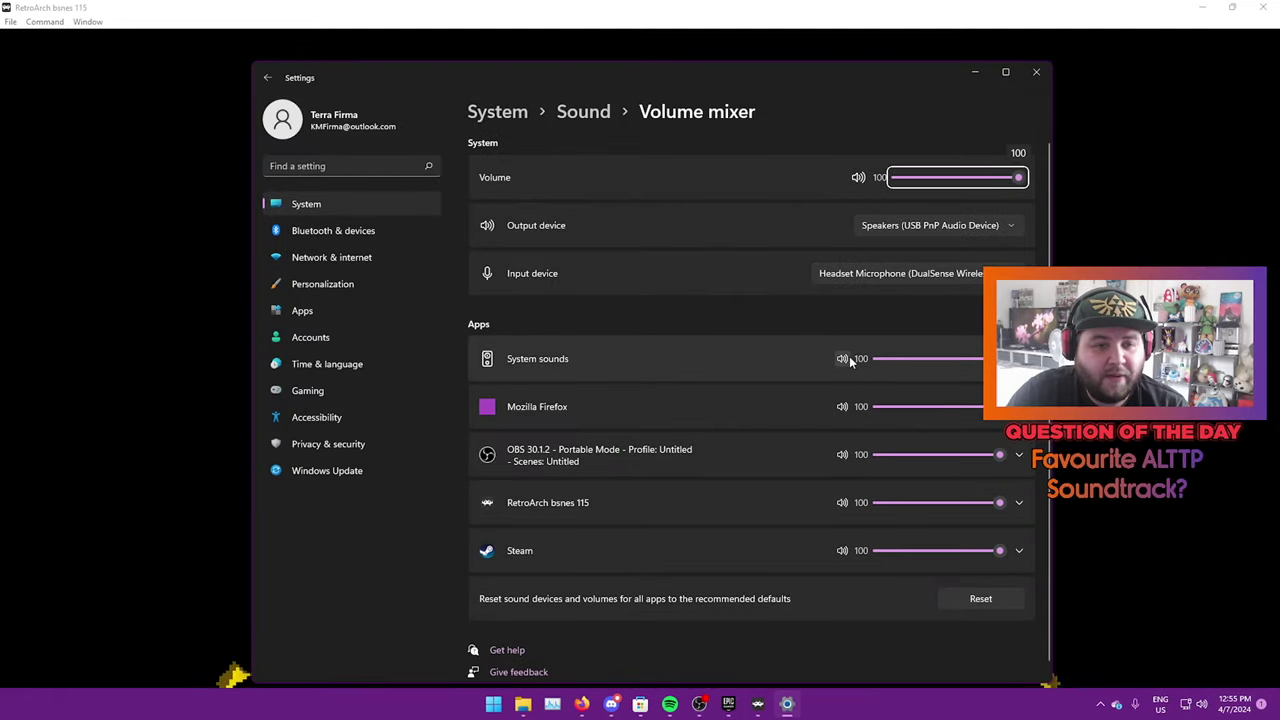
drag(920, 503, 902, 503)
click(1036, 72)
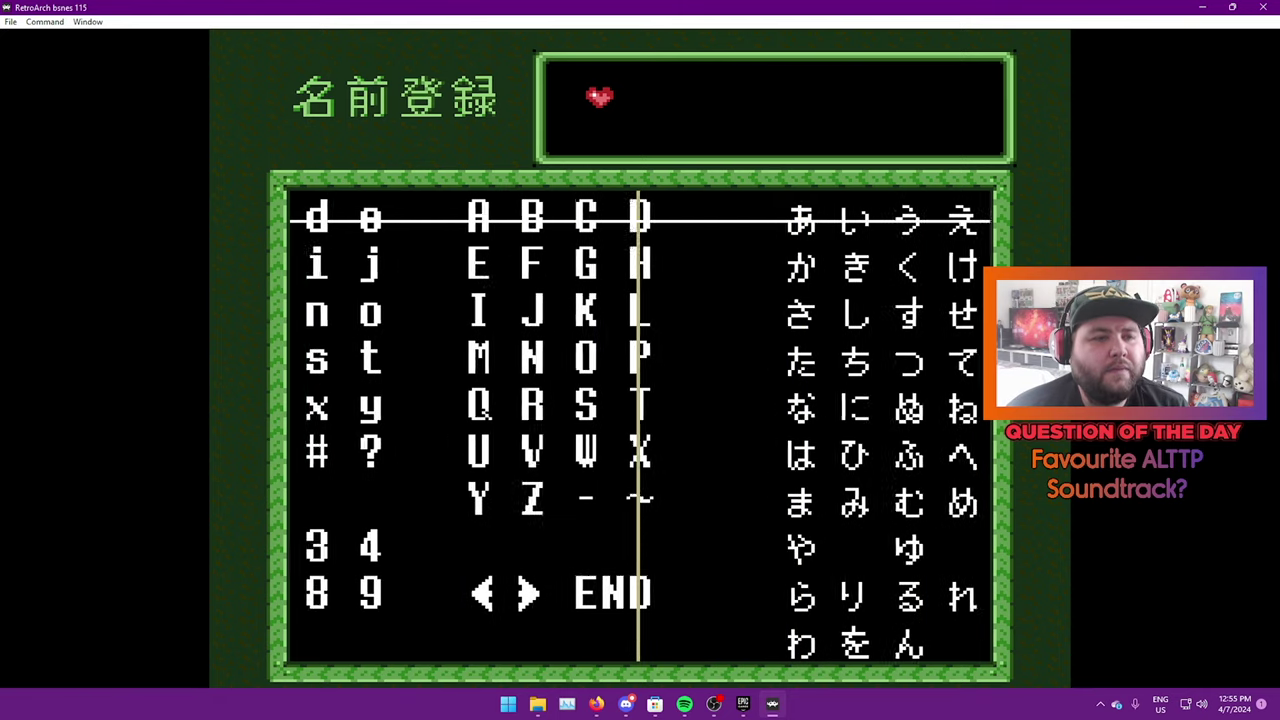
Spell the player's first name in capital letters on the name registration screen and confirm it
key(x)
key(Down)
key(x)
key(Down)
key(Down)
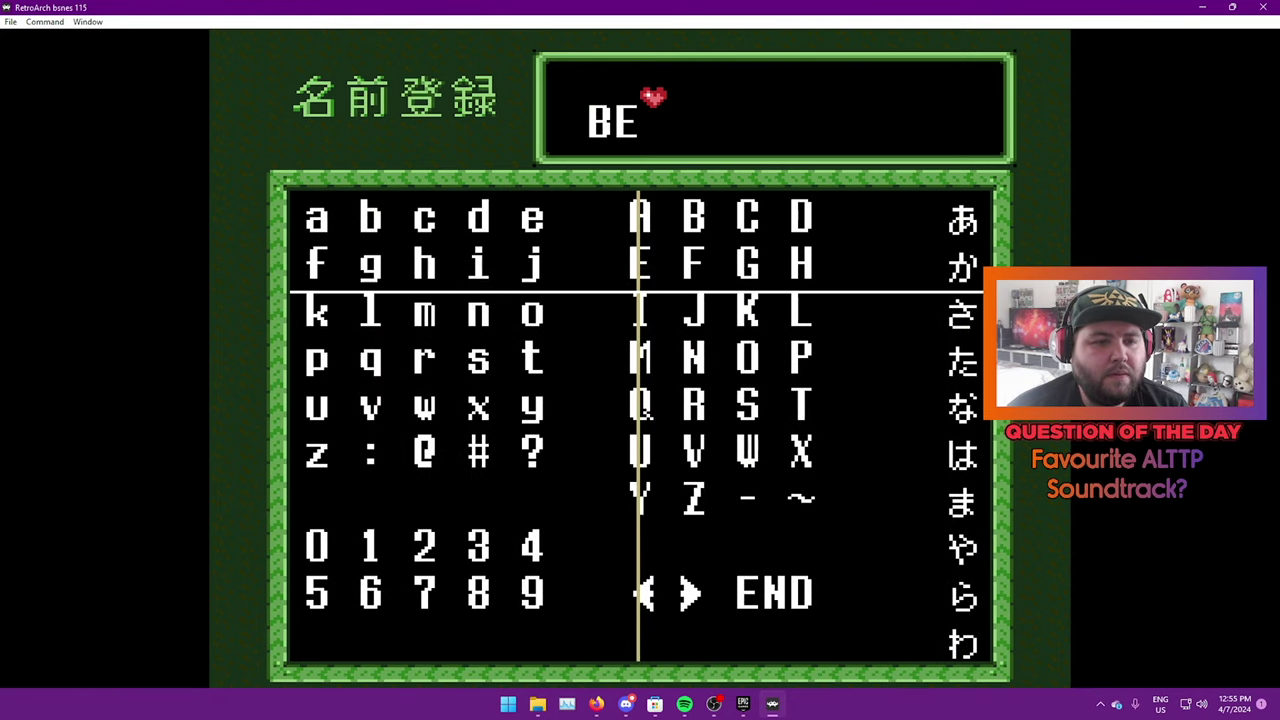
key(Right)
key(x)
key(Return)
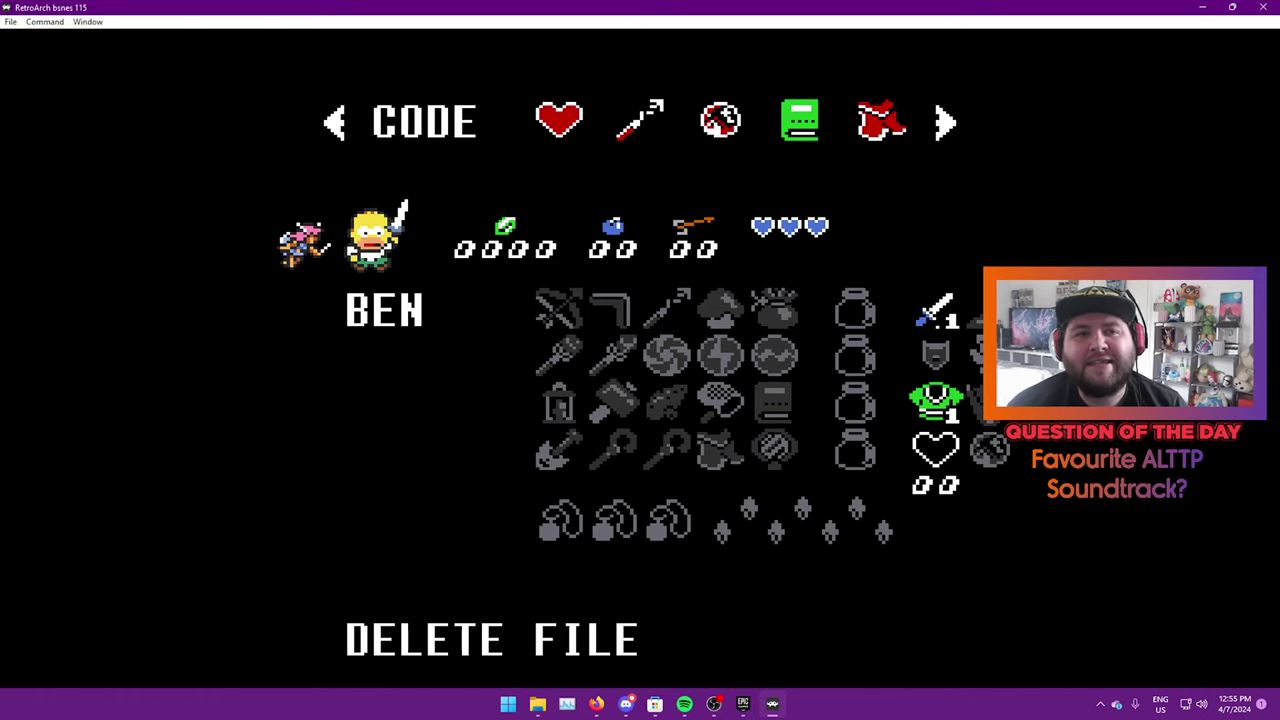
Start the new save file, dismiss the opening dialogue and get the character out of bed once the uncle has left
key(Return)
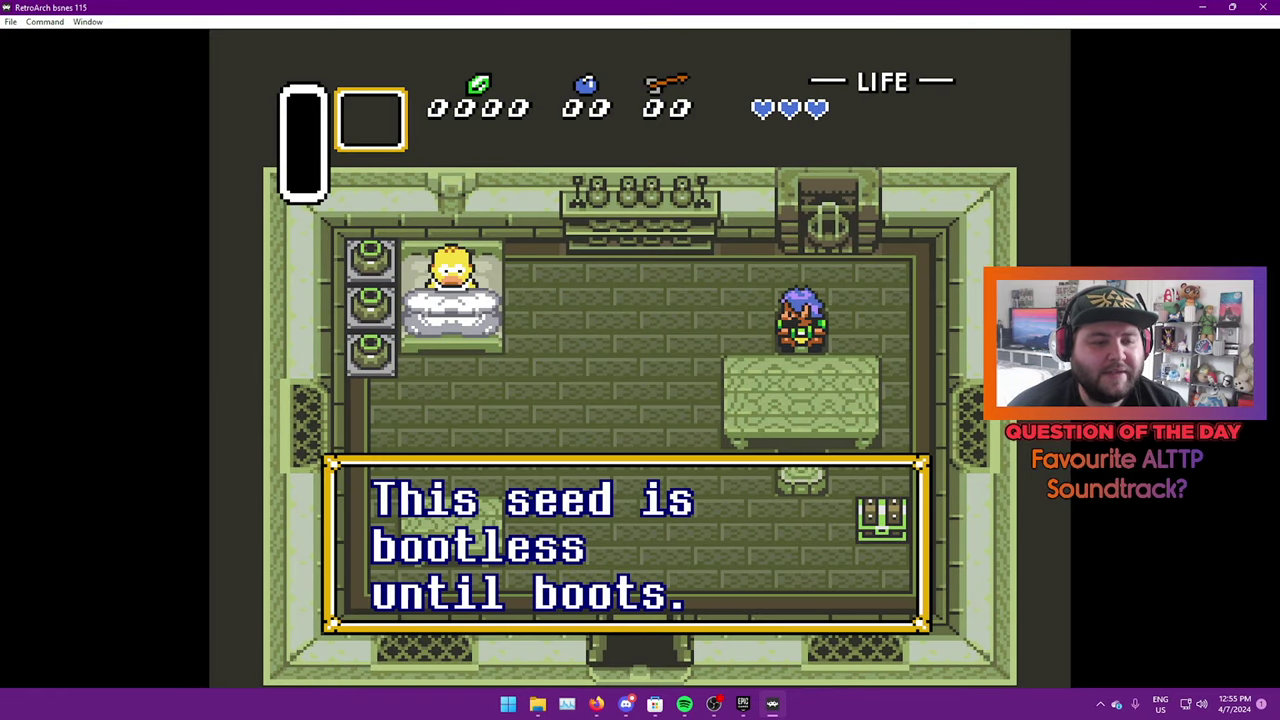
key(x)
key(Left)
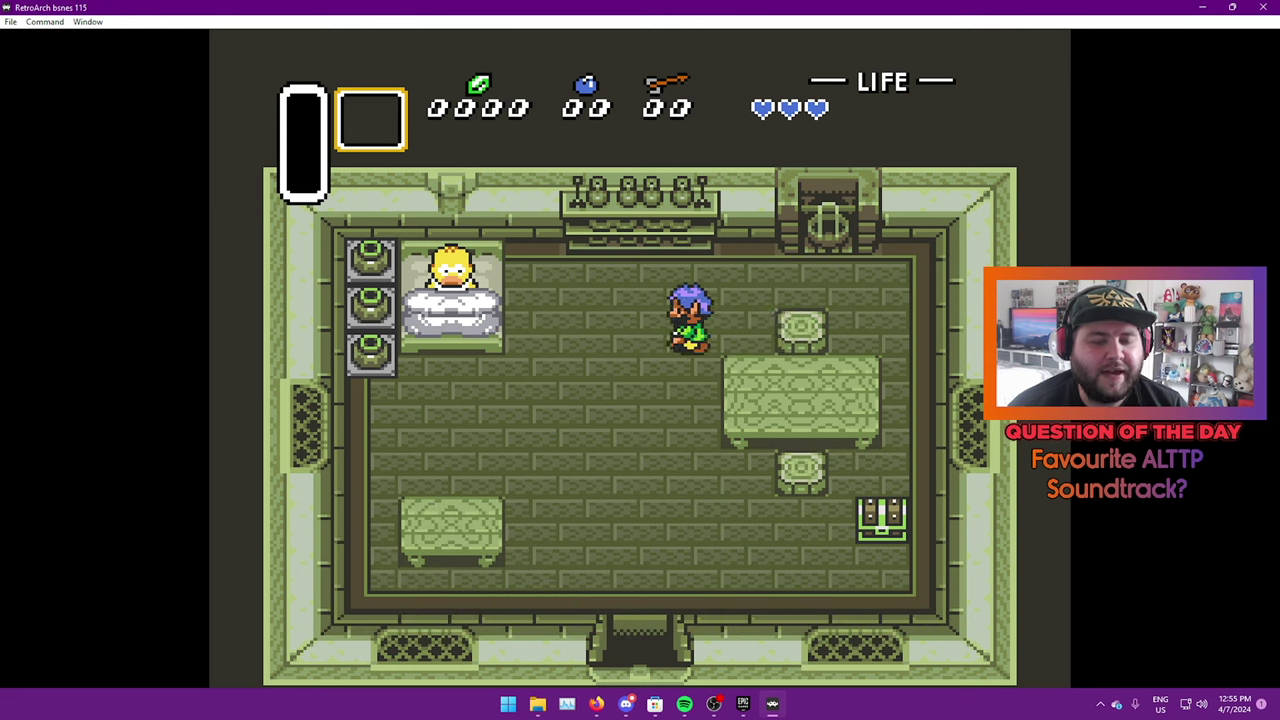
key(Down)
key(Down)
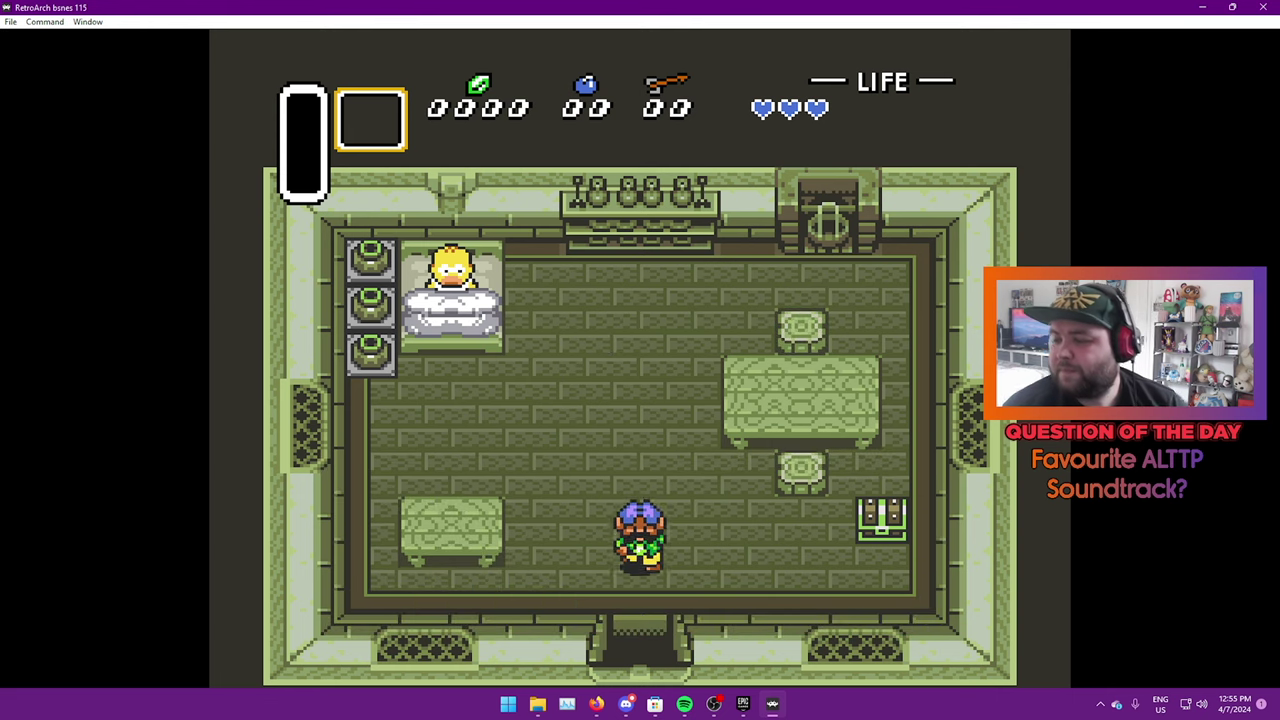
key(Down)
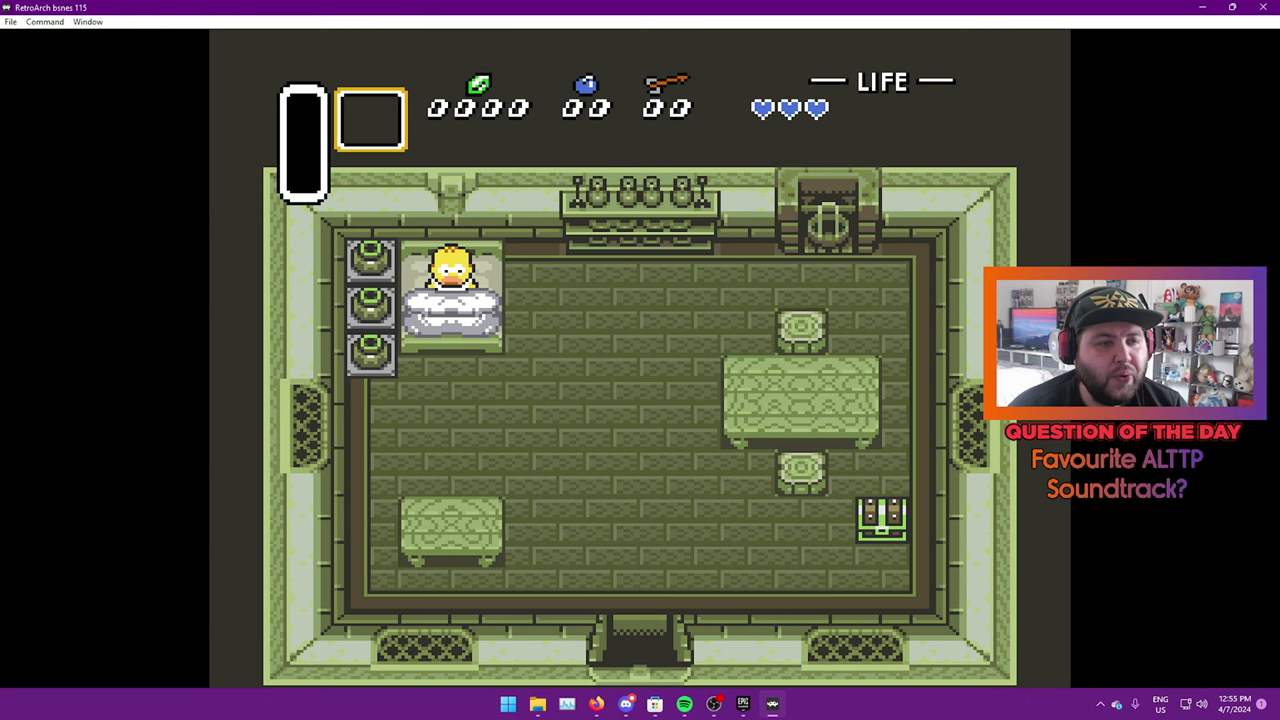
key(Down)
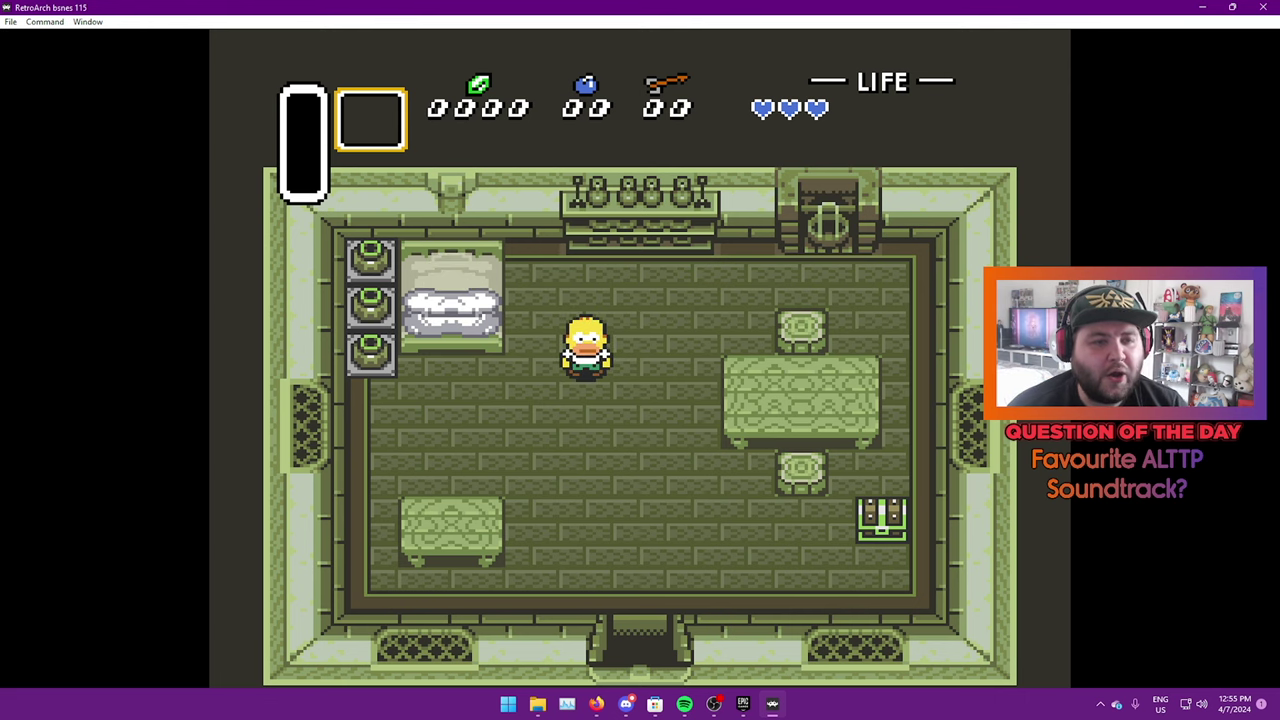
Lift and smash the three pots beside the bed and open the chest in the house
key(Left)
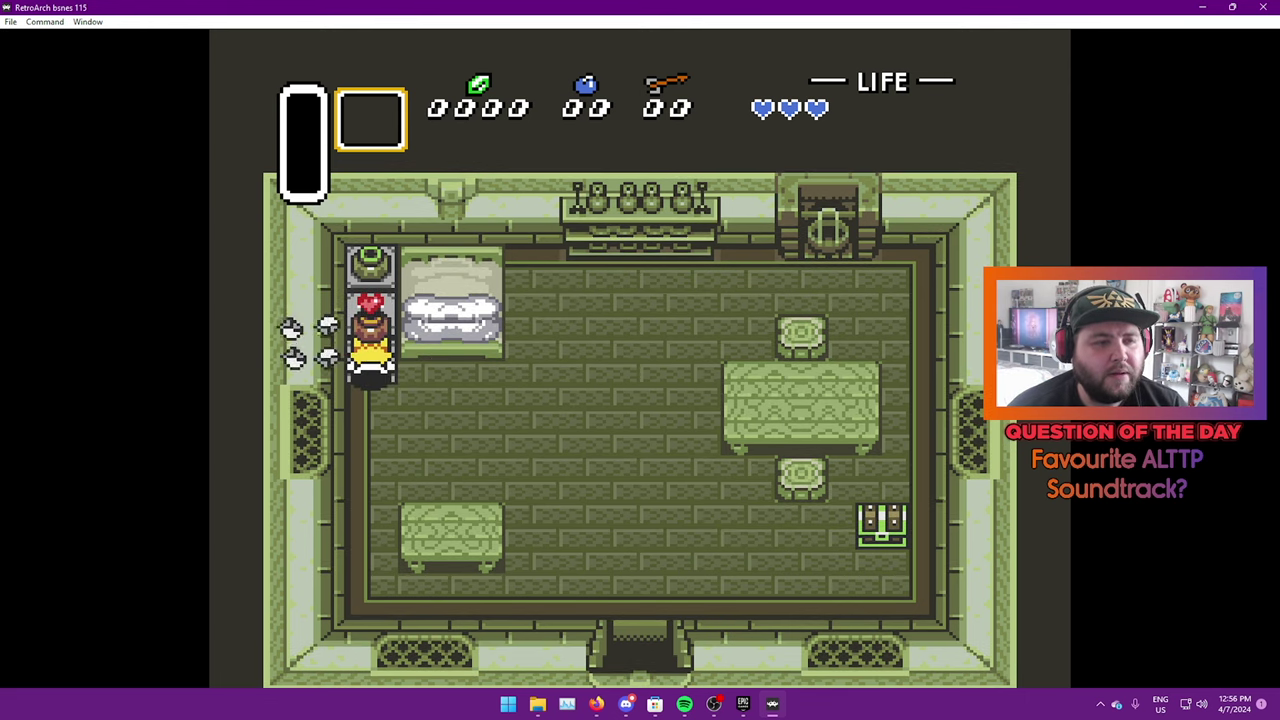
key(Down)
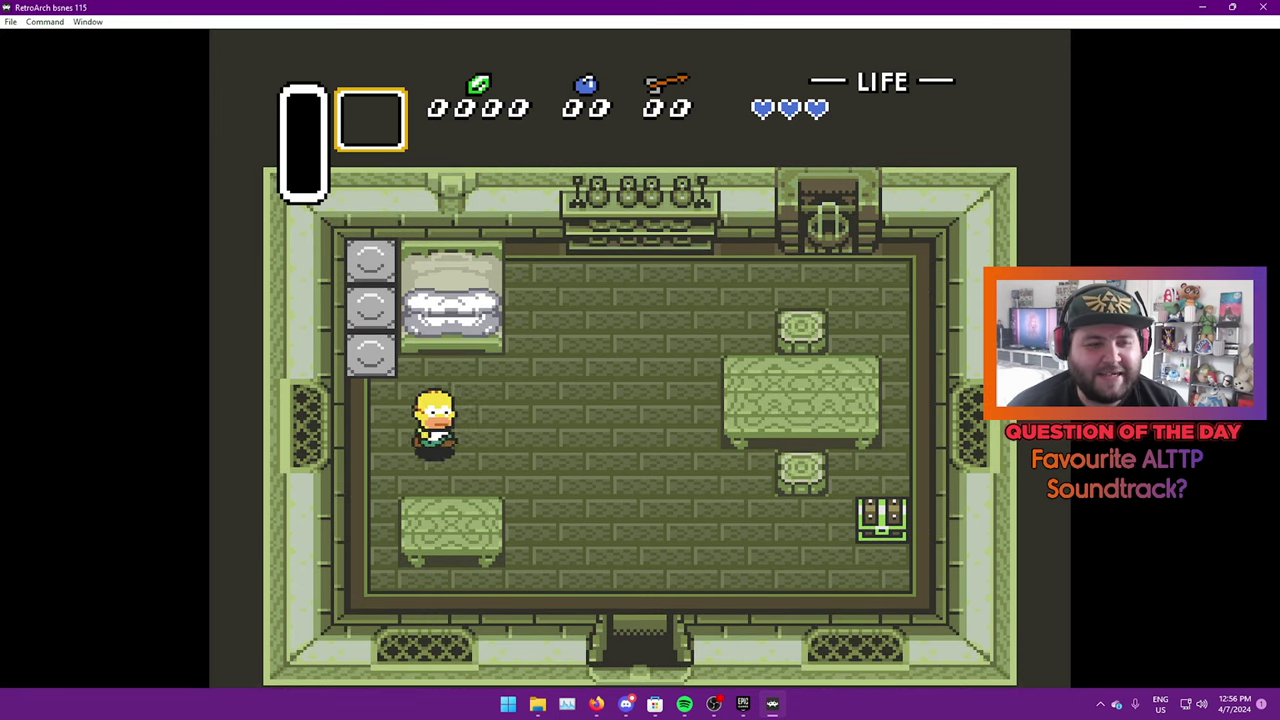
key(Right)
key(x)
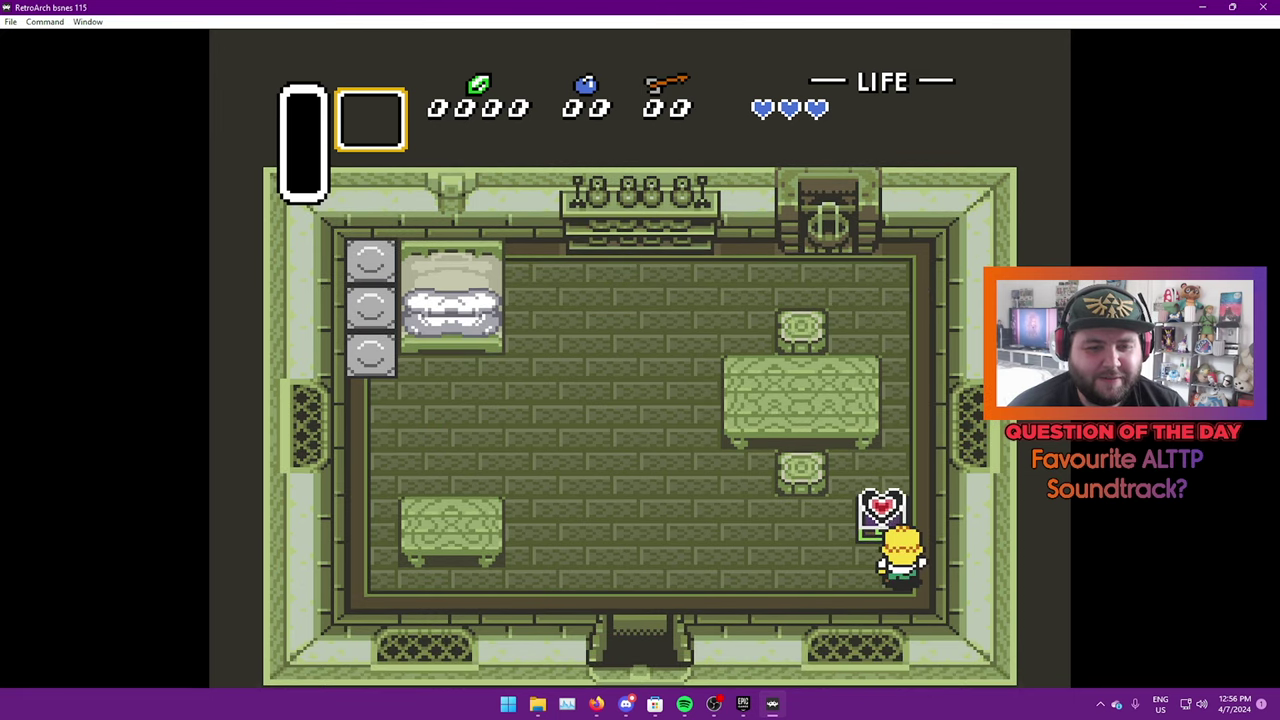
Leave the house through its south door and walk around it to the north side in the rain
key(Left)
key(Down)
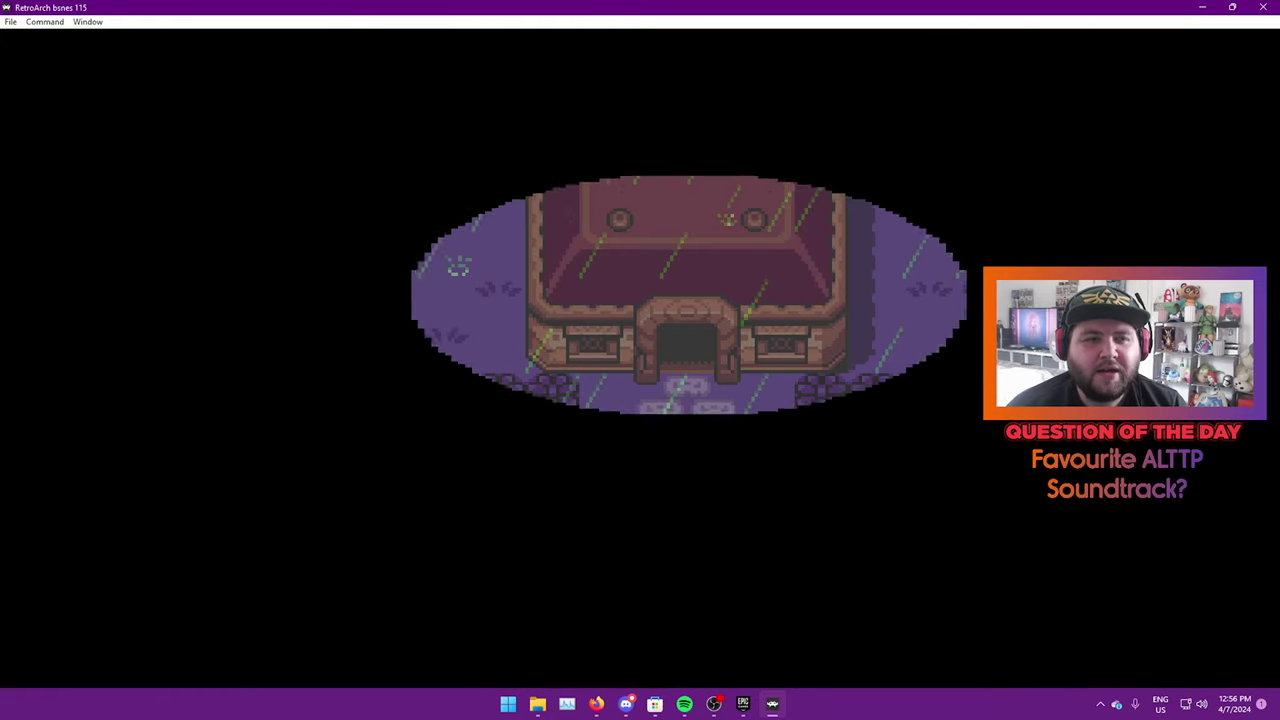
key(Right)
key(Up)
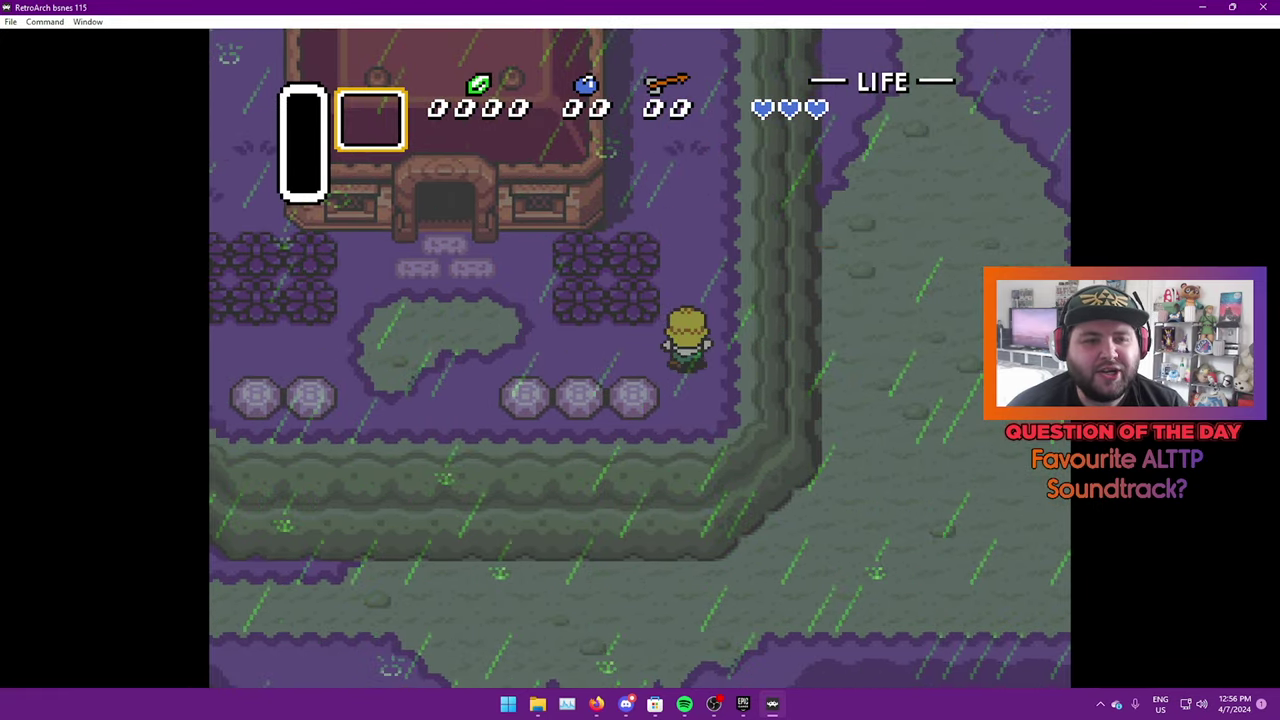
key(Up)
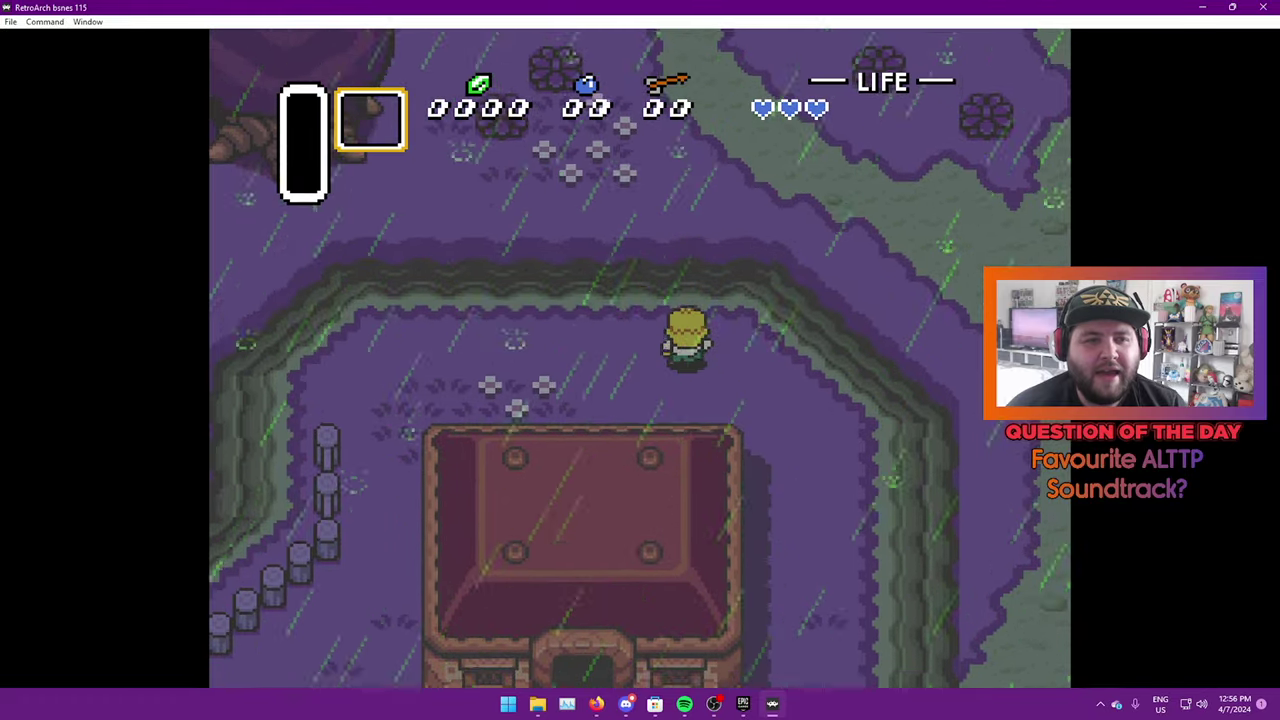
key(Up)
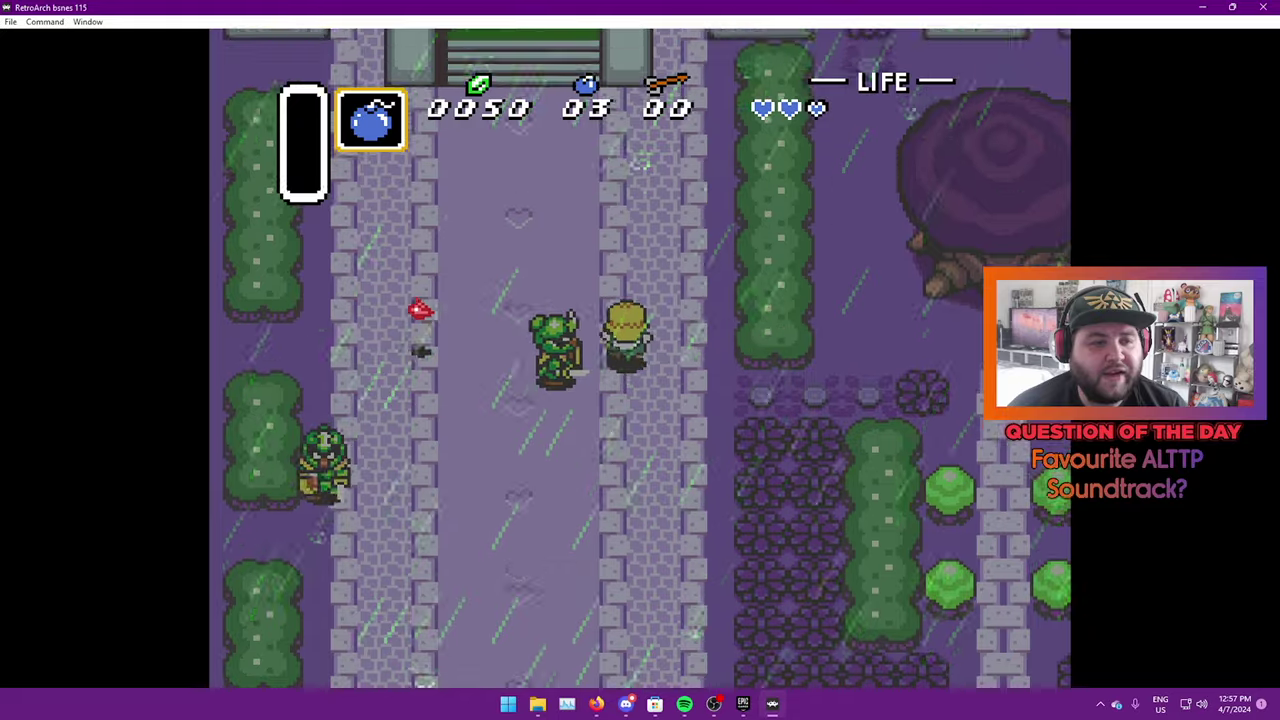
Go north past the courtyard soldiers into the castle and through the east doorway into the adjoining room
key(Up)
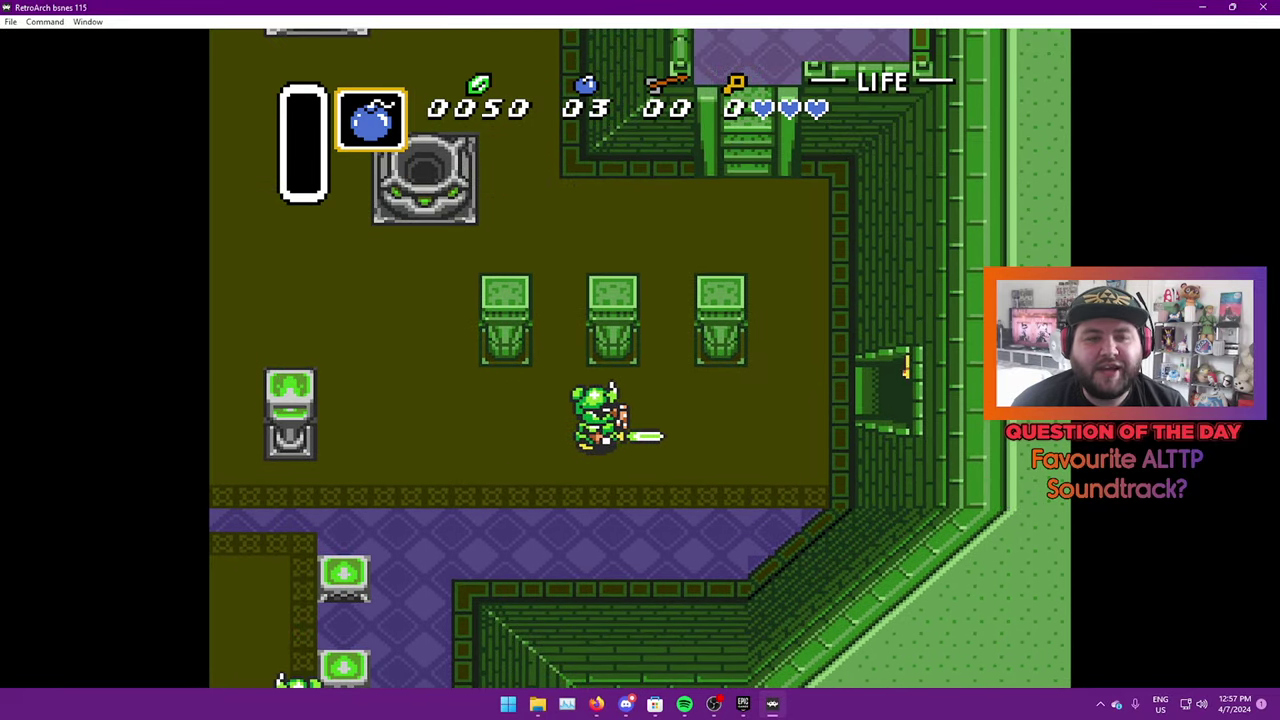
key(Right)
key(Left)
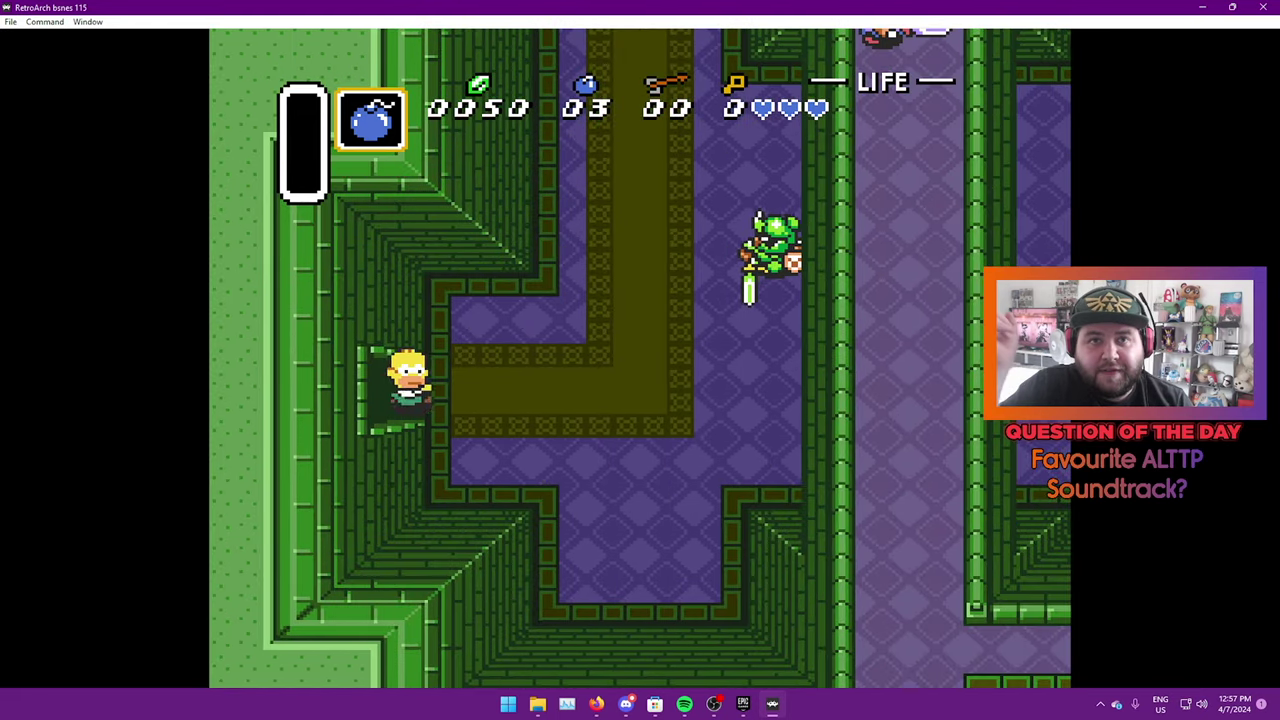